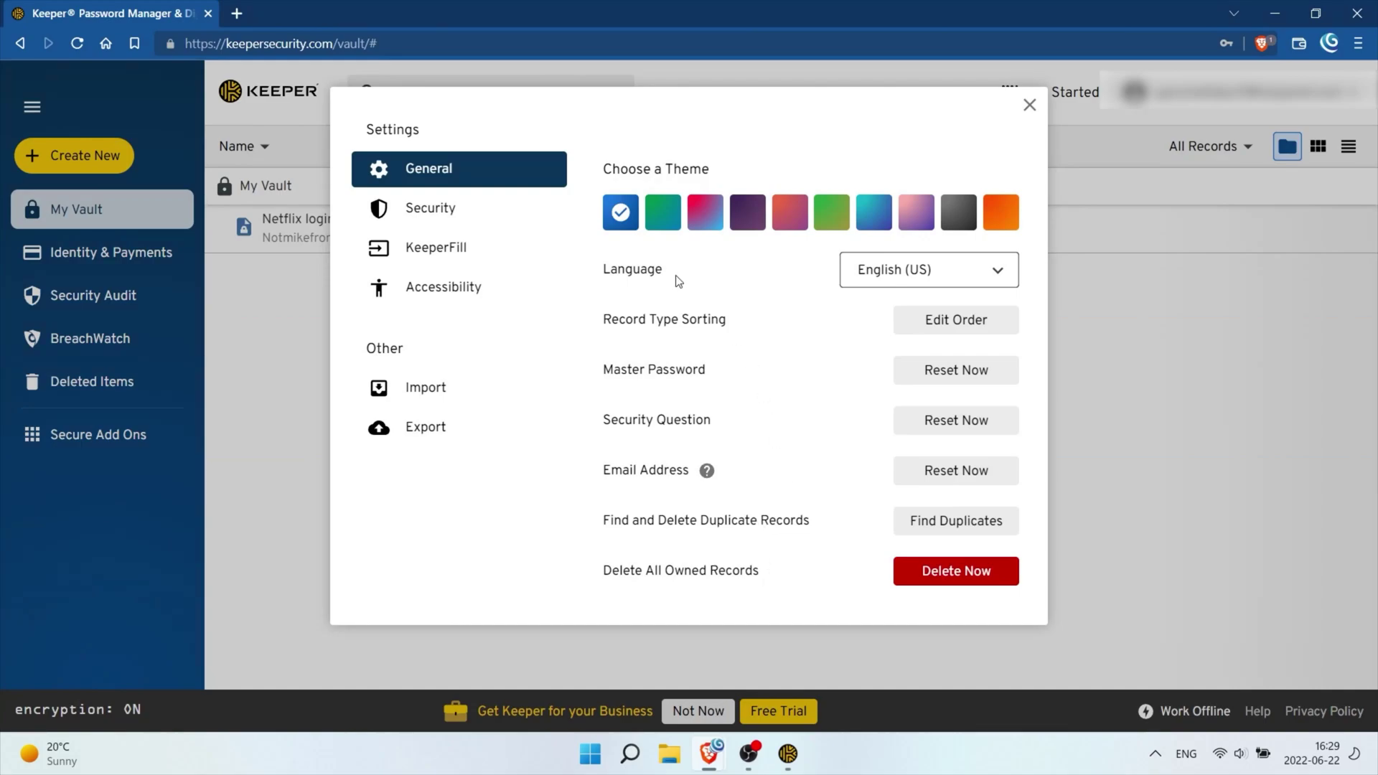
Switch Keeper's vault settings from the General section to the Security section
click(517, 223)
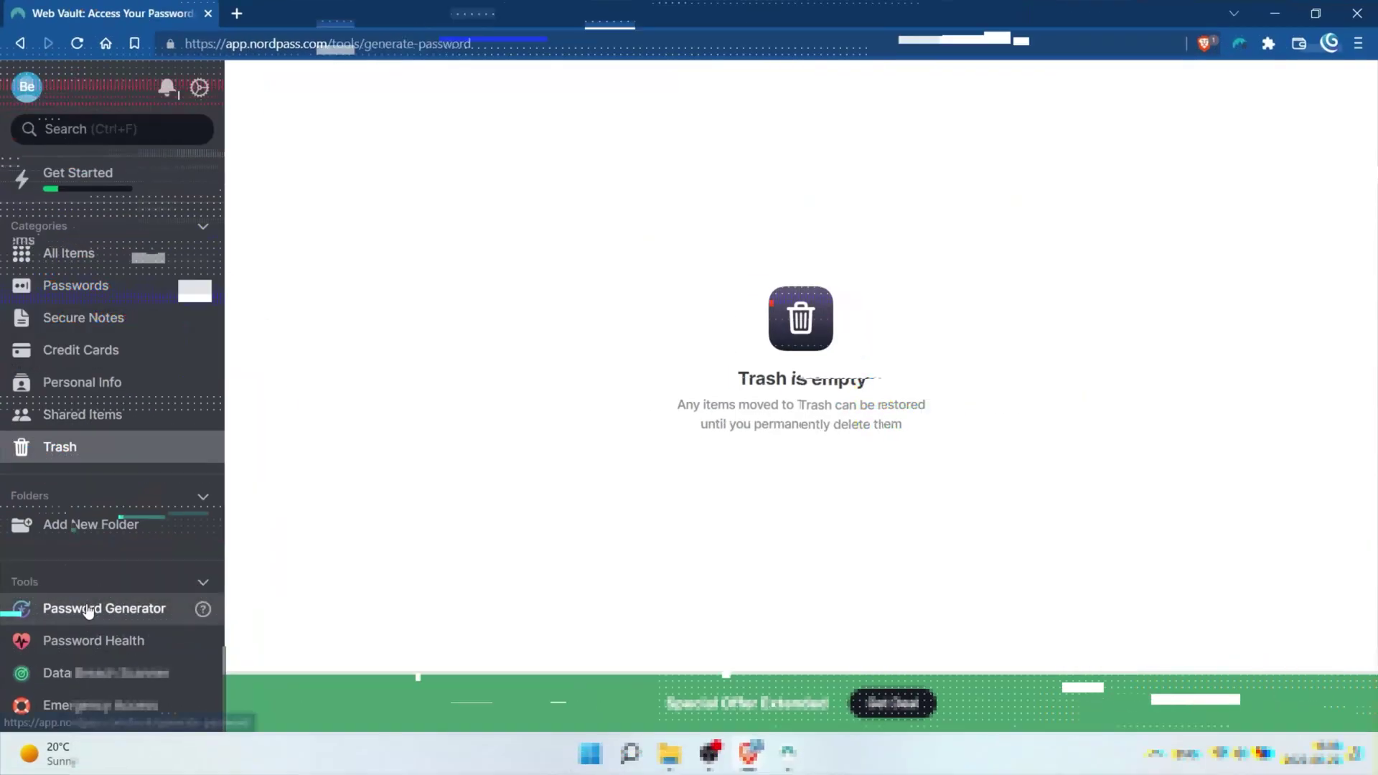
click(88, 614)
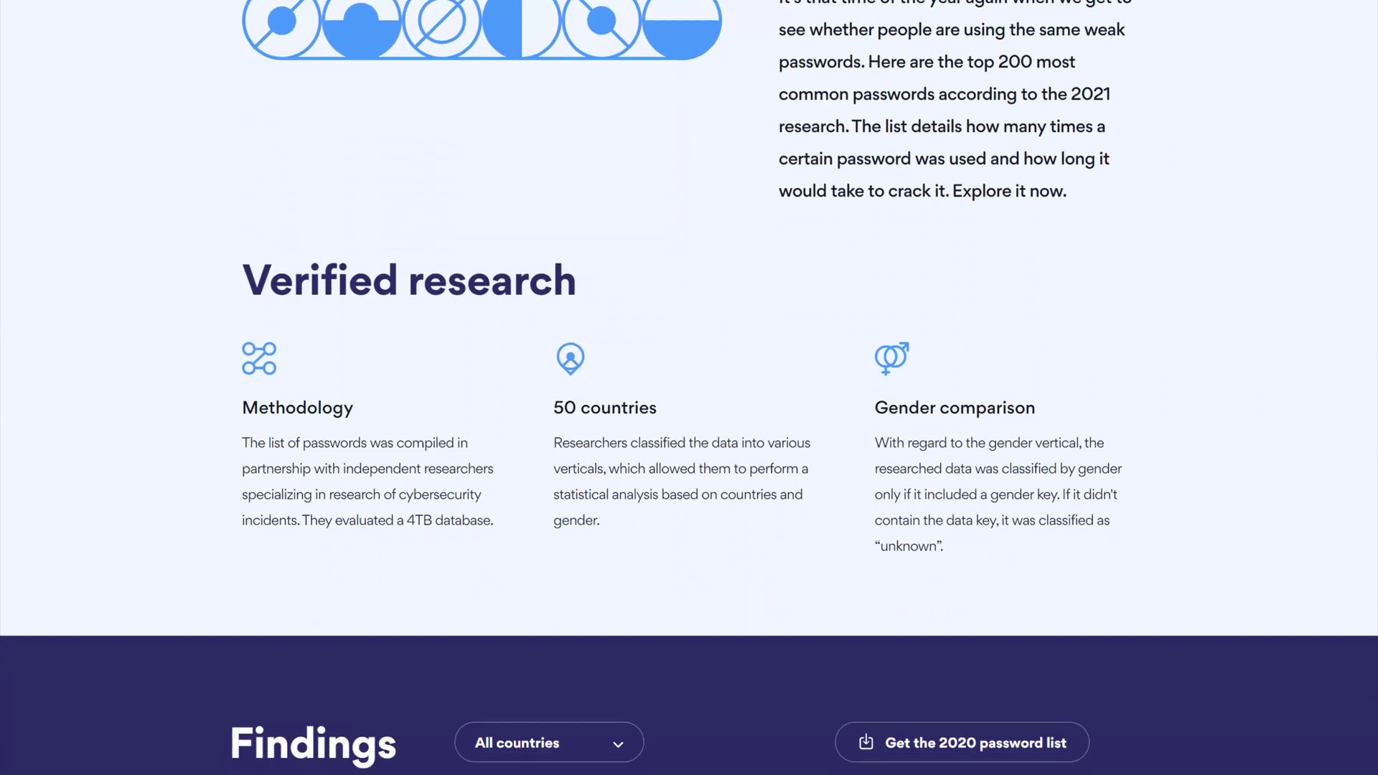
scroll(689, 388, down, 6)
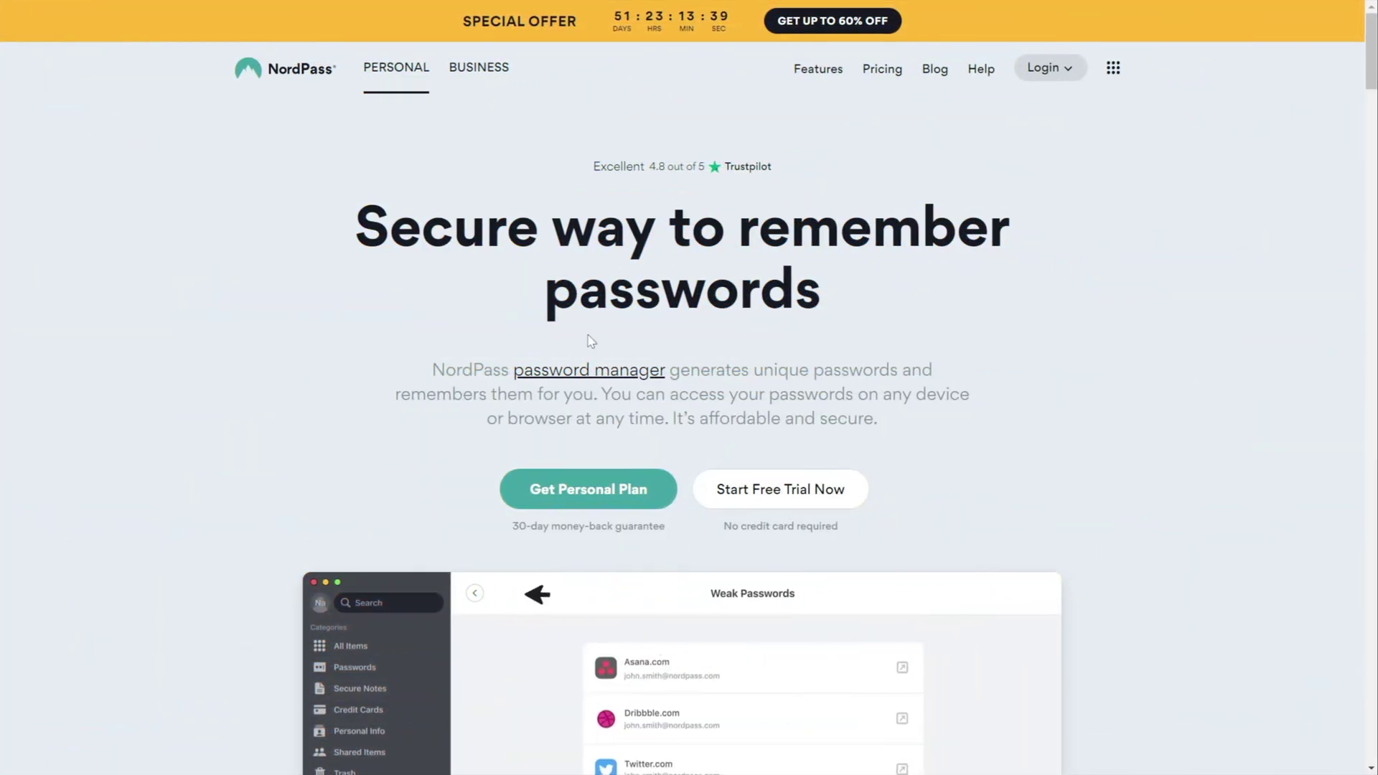
Highlight the no-credit-card-required note and start the NordPass Premium free-trial sign-up
drag(722, 527, 844, 518)
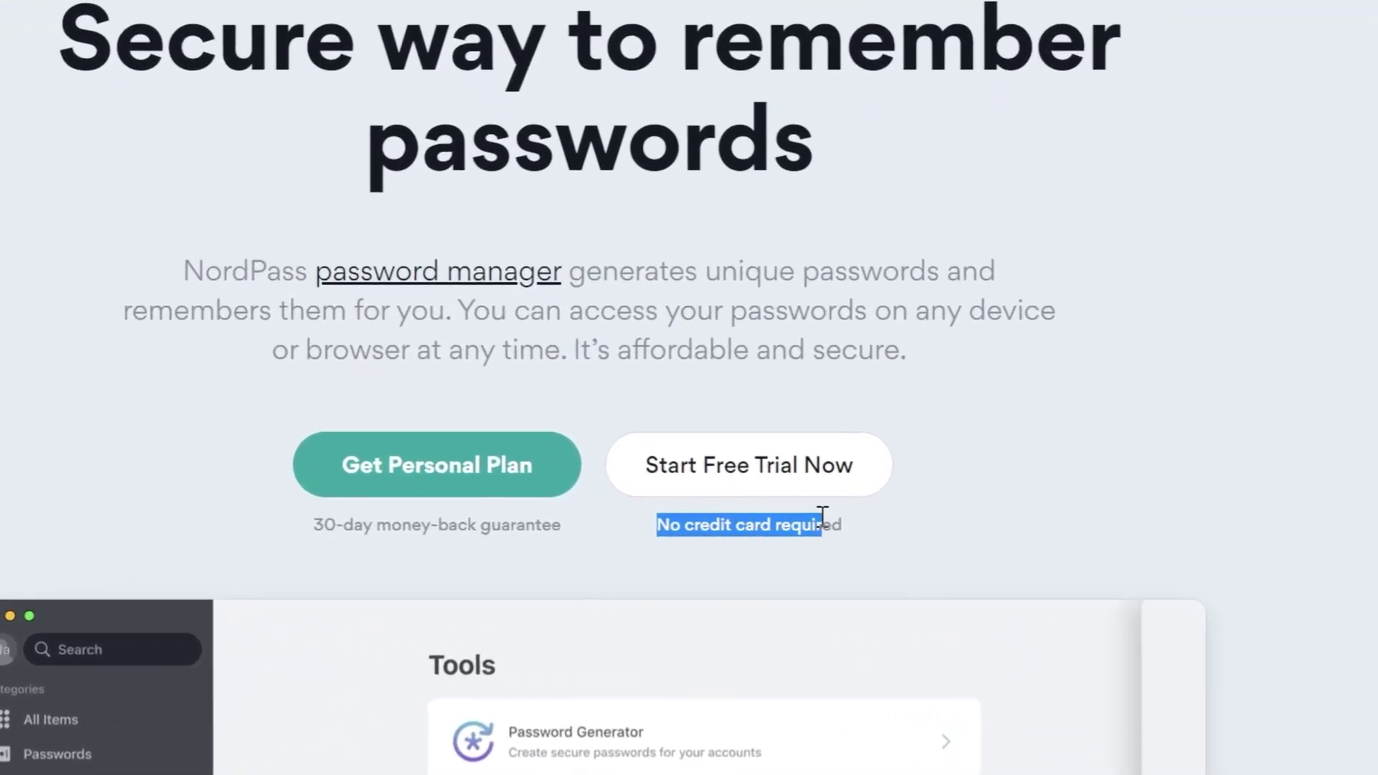
click(920, 544)
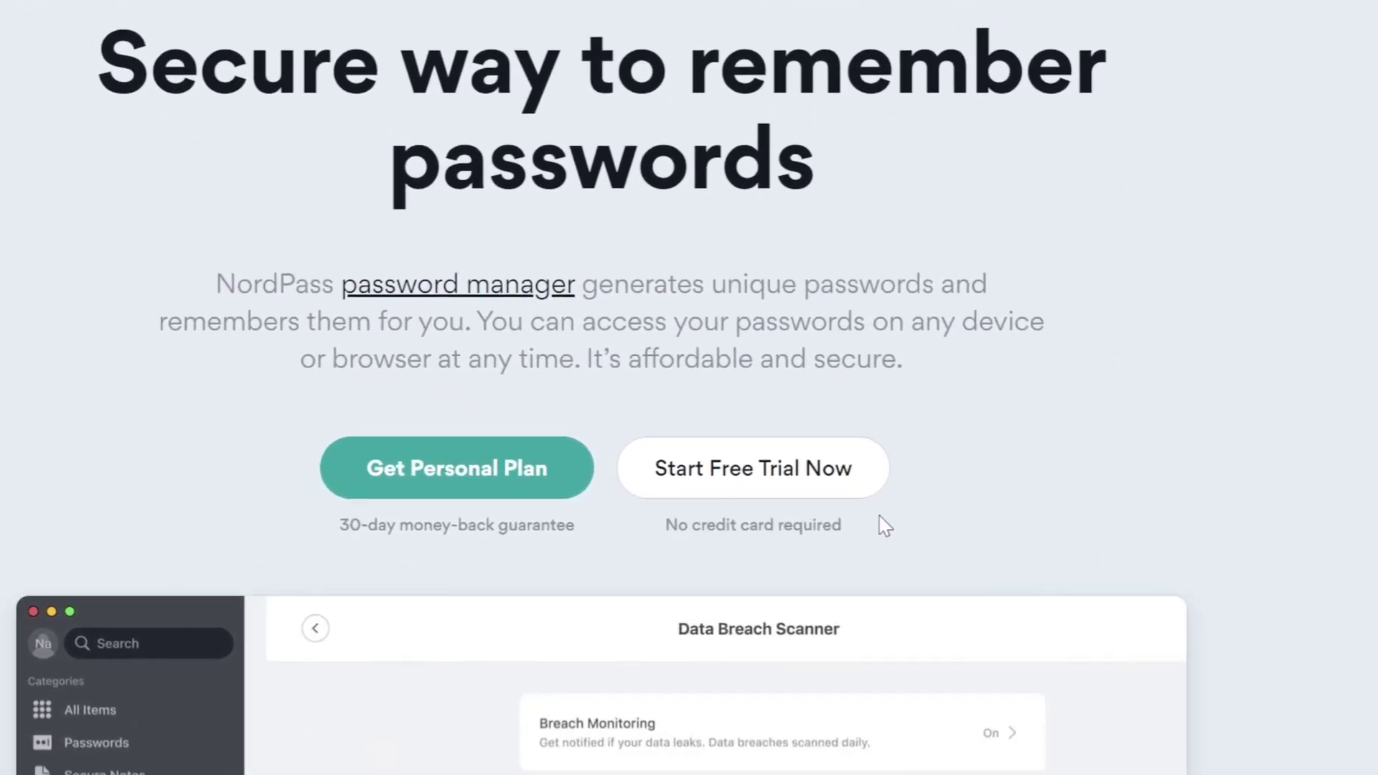
click(774, 492)
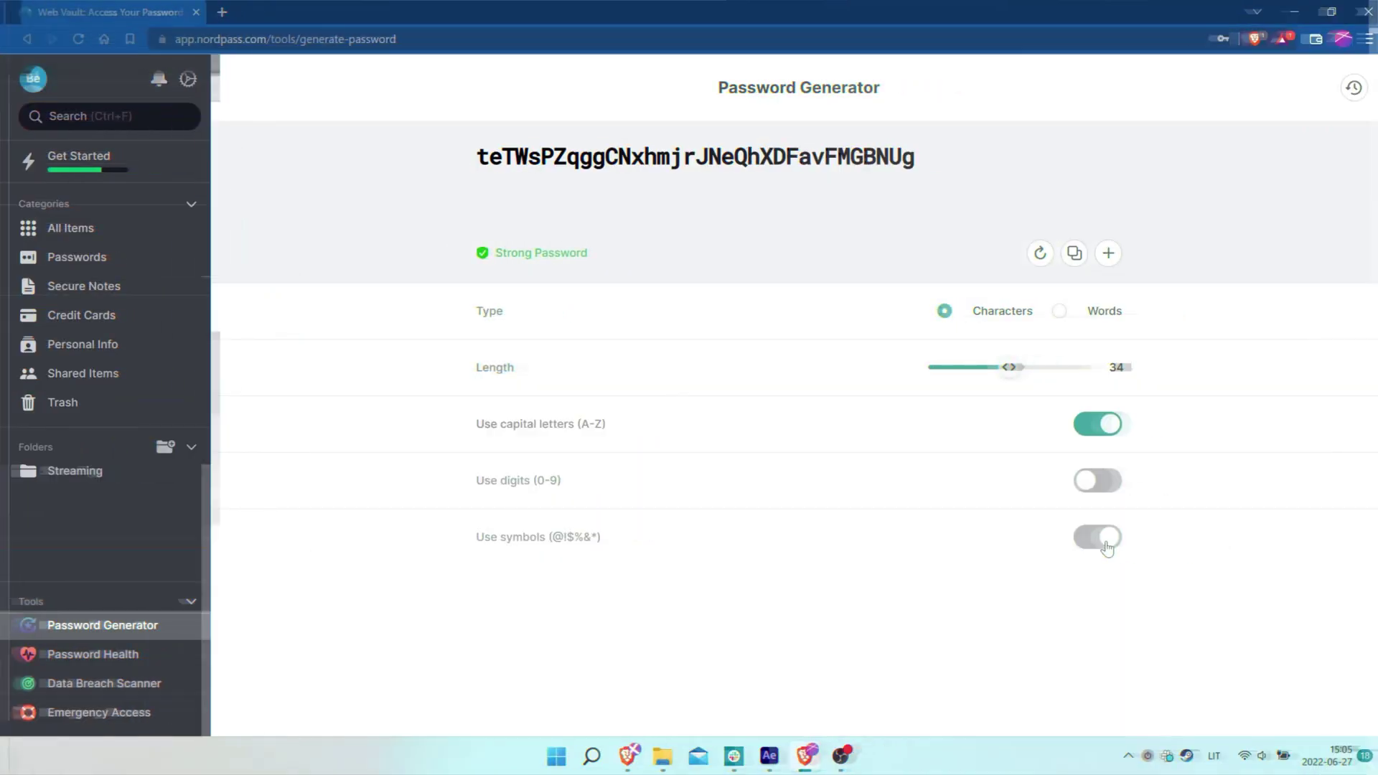
Turn capitals off and symbols on, then generate a Words passphrase without digits
click(1095, 427)
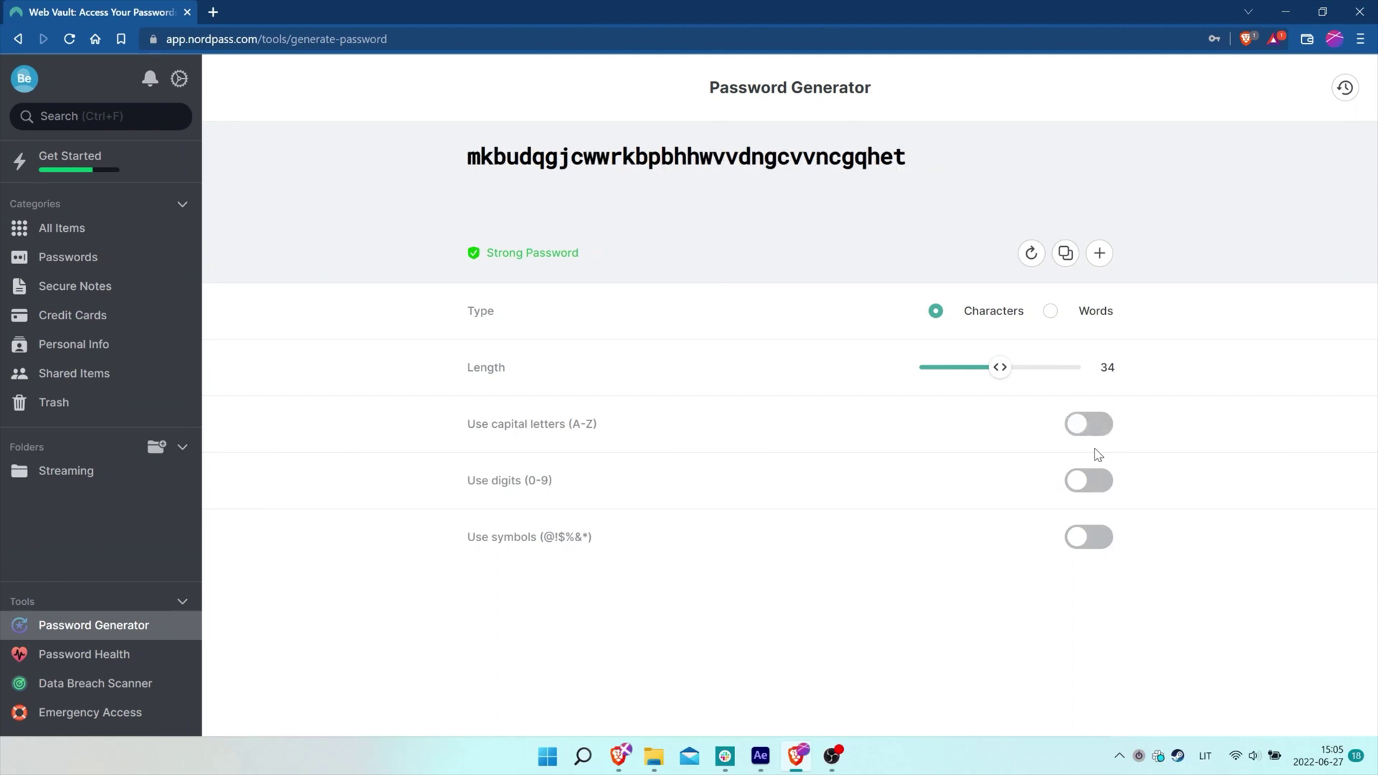
click(1095, 537)
click(1048, 316)
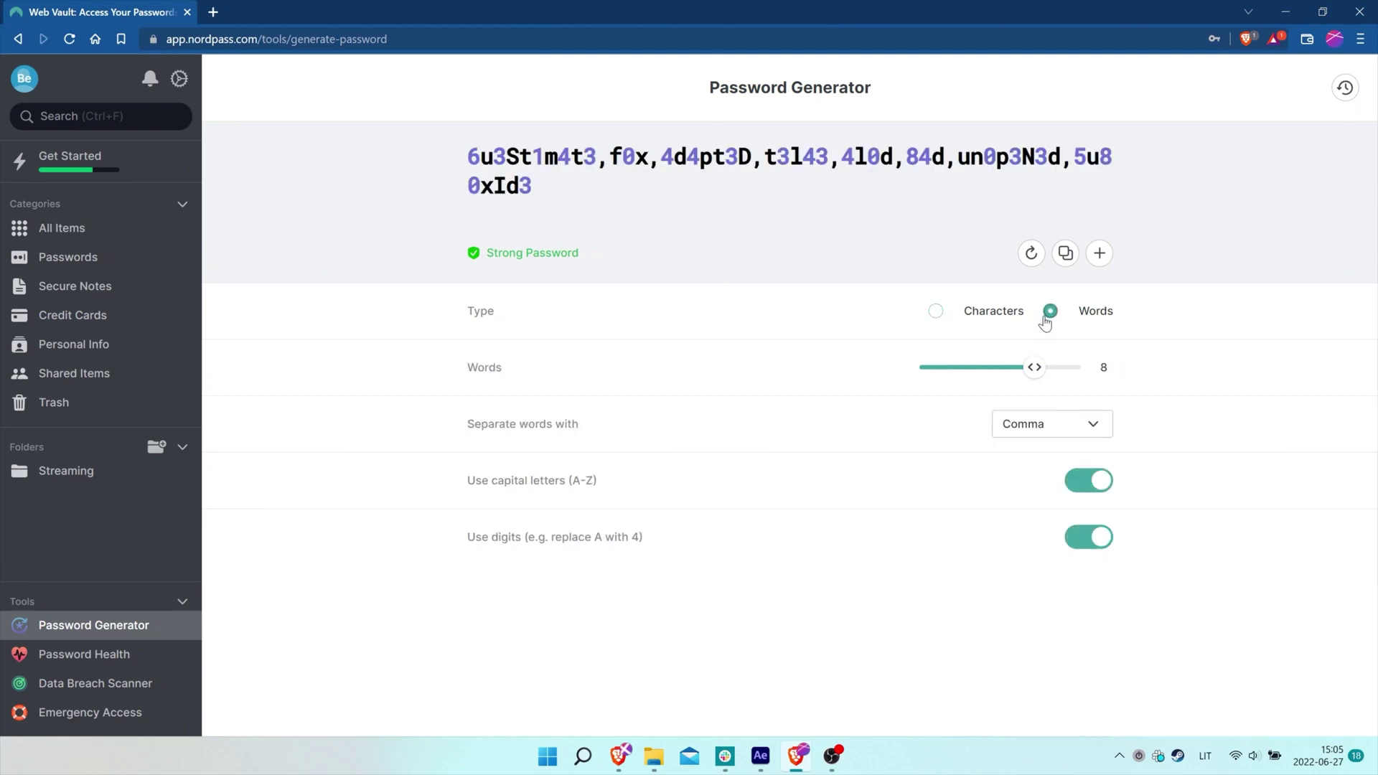
click(1074, 542)
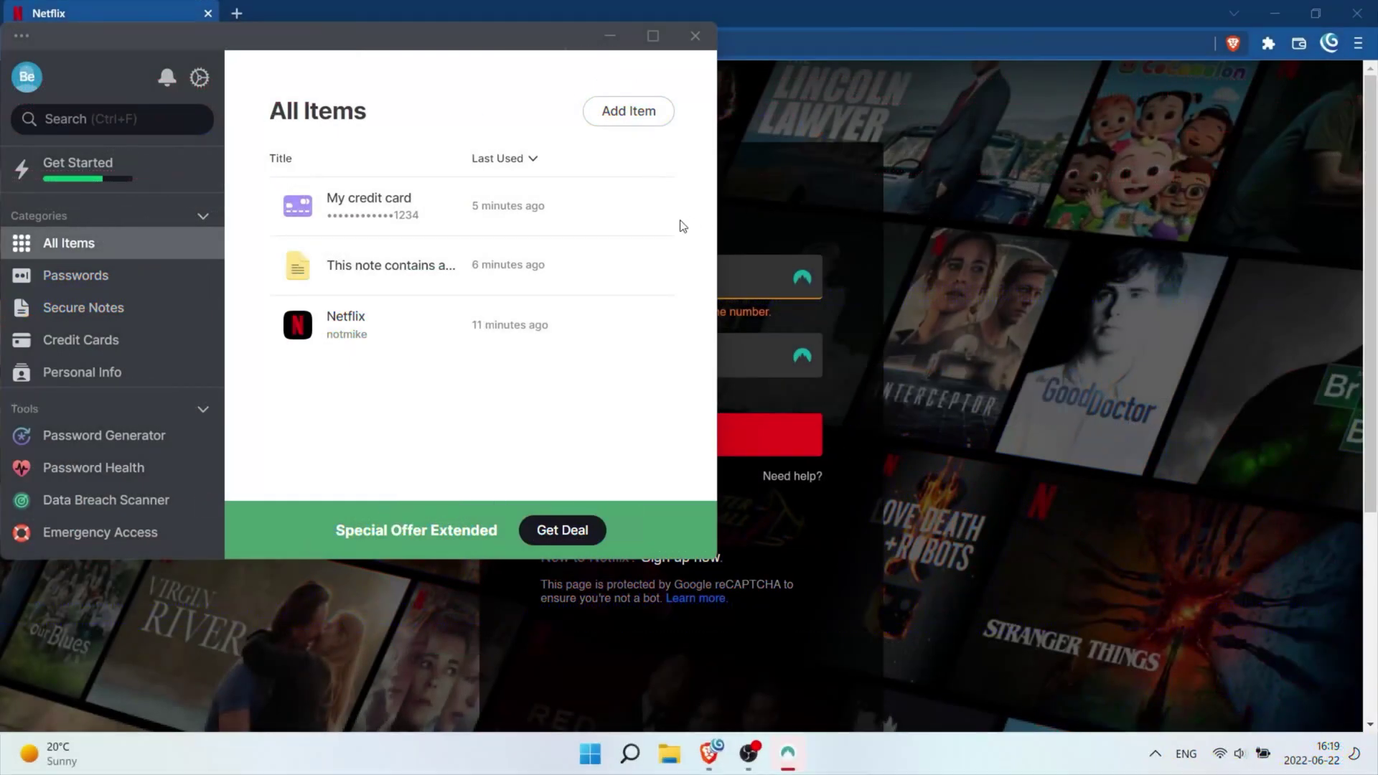
Autofill the saved Netflix login from NordPass and sign in to Netflix
click(788, 307)
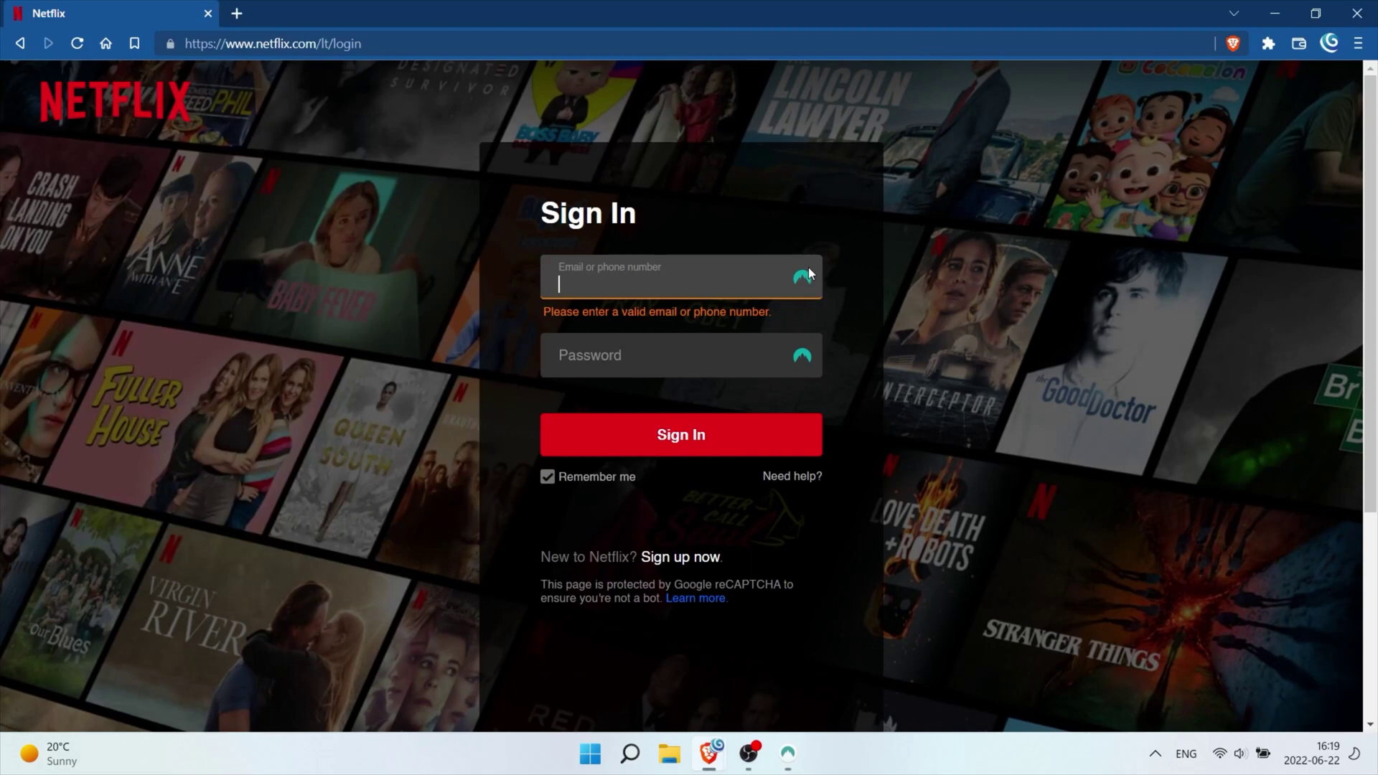
click(805, 275)
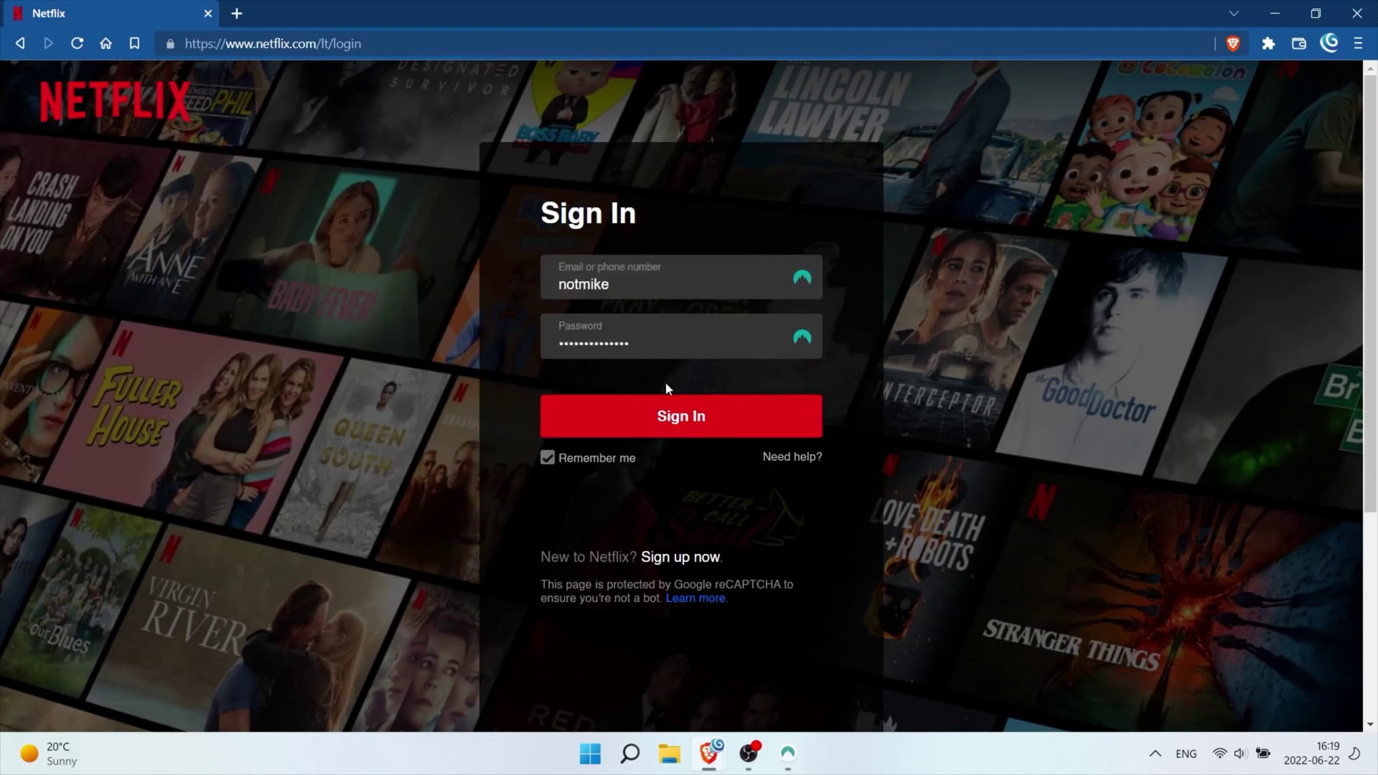
click(664, 437)
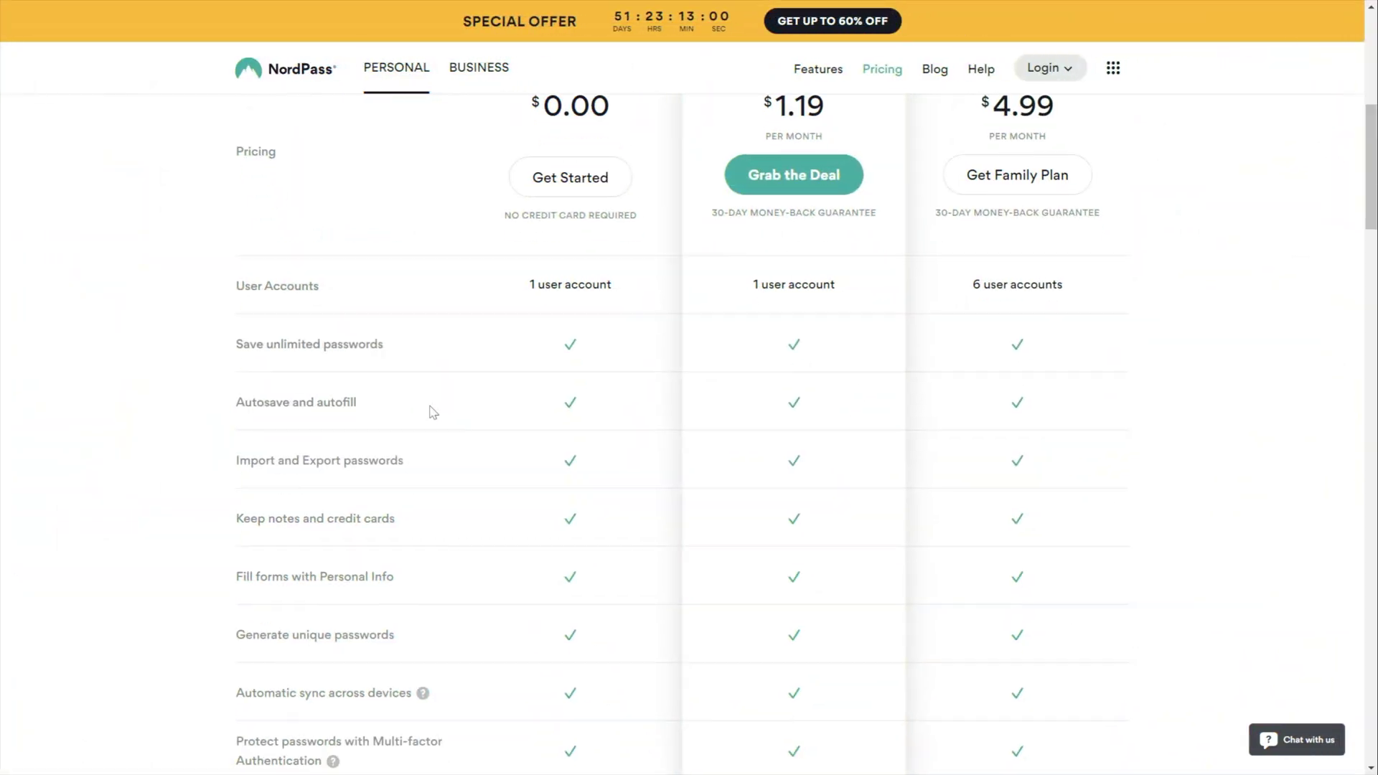
Compare the $0.00, $1.19 and $4.99 plans and begin authenticator-app MFA setup
scroll(431, 409, down, 1)
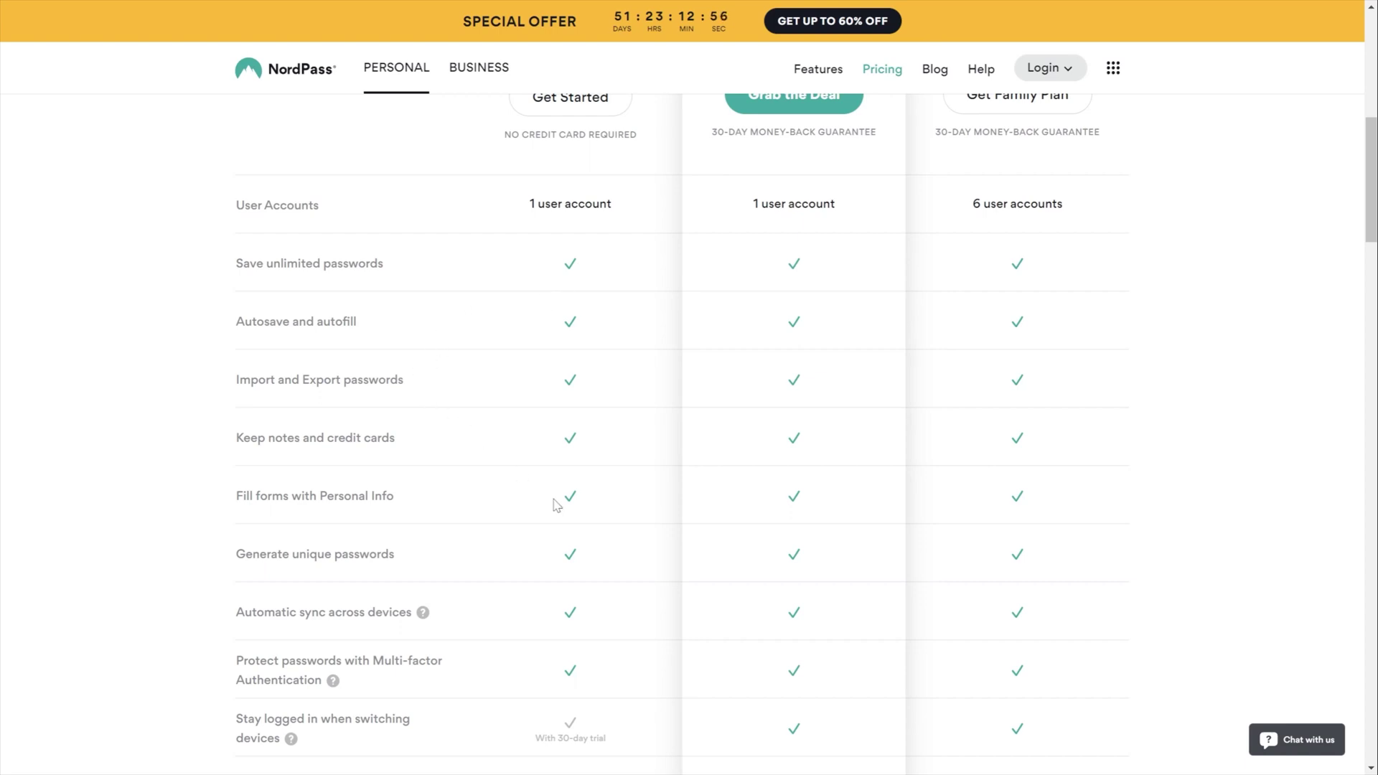
scroll(582, 605, down, 1)
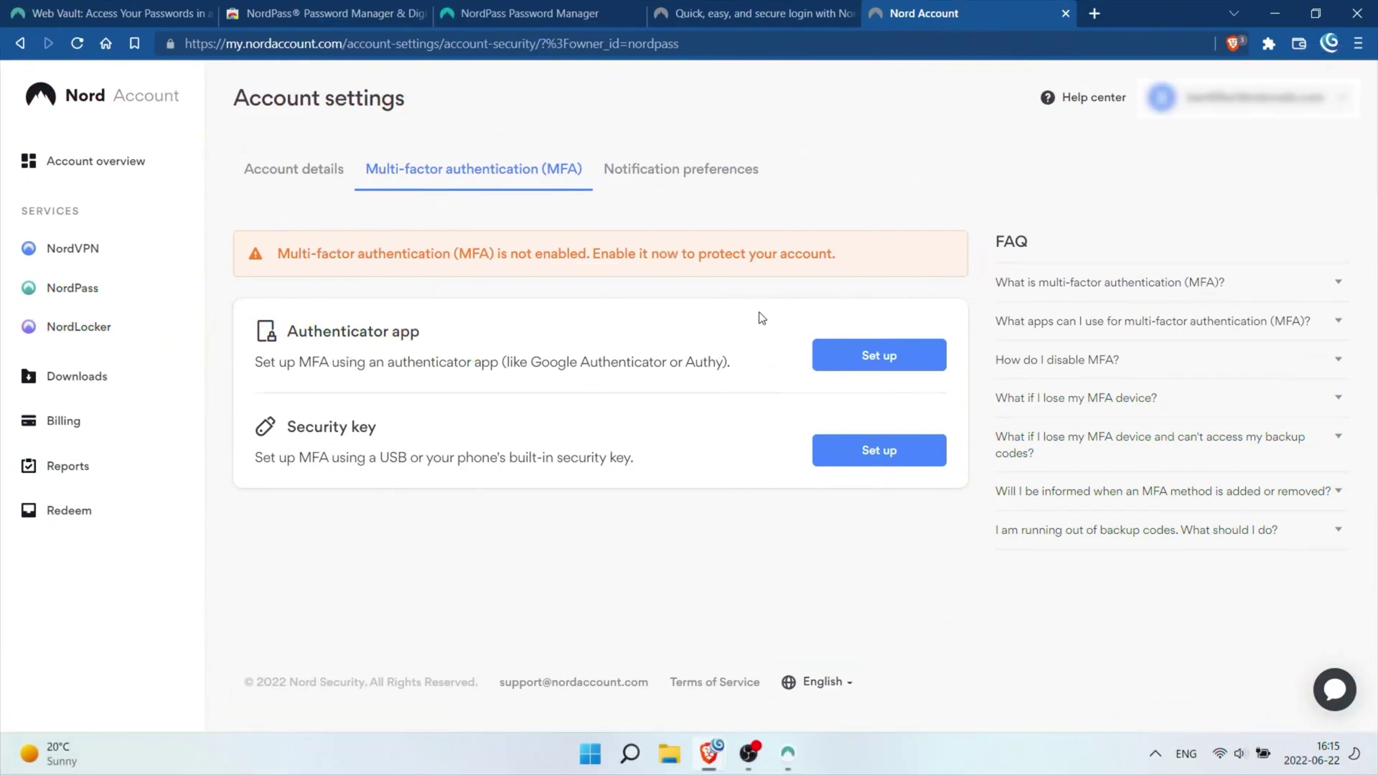
click(846, 359)
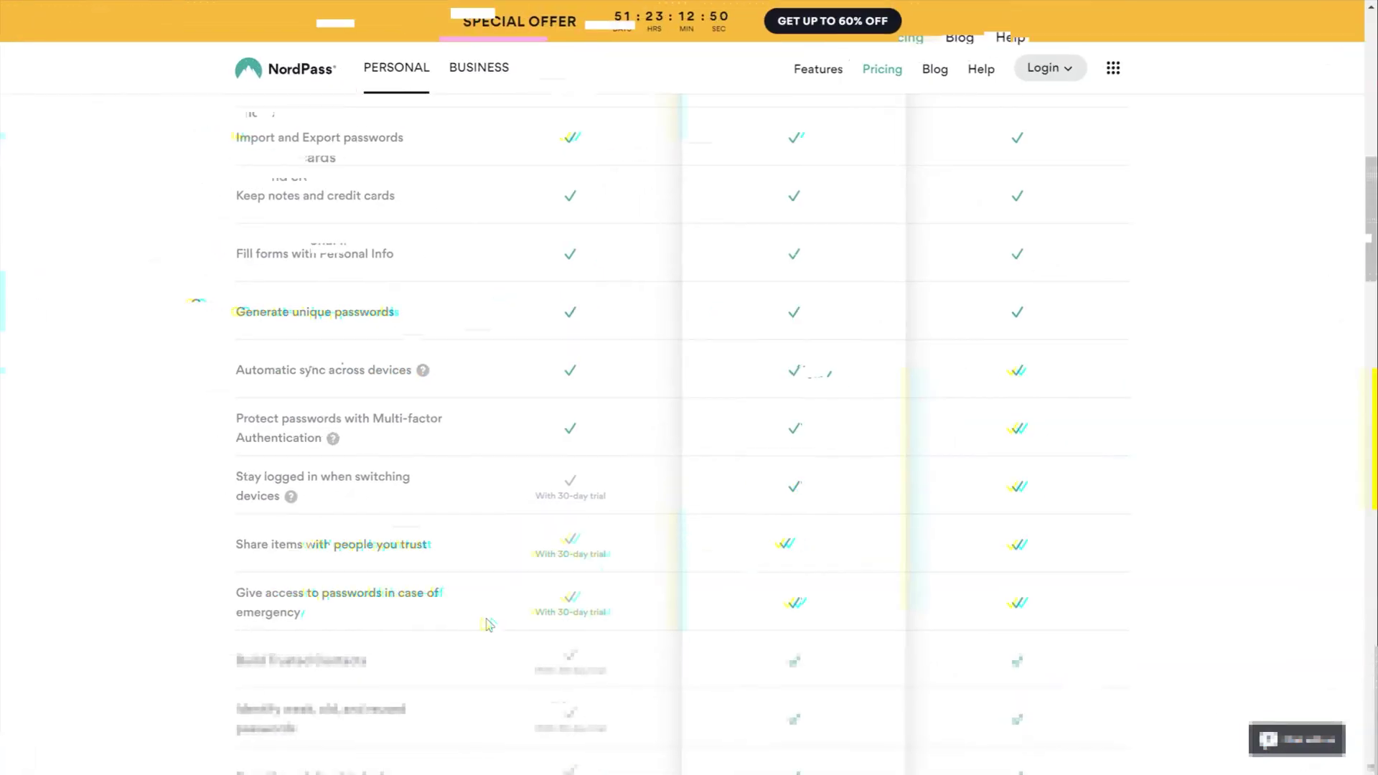
scroll(554, 630, down, 3)
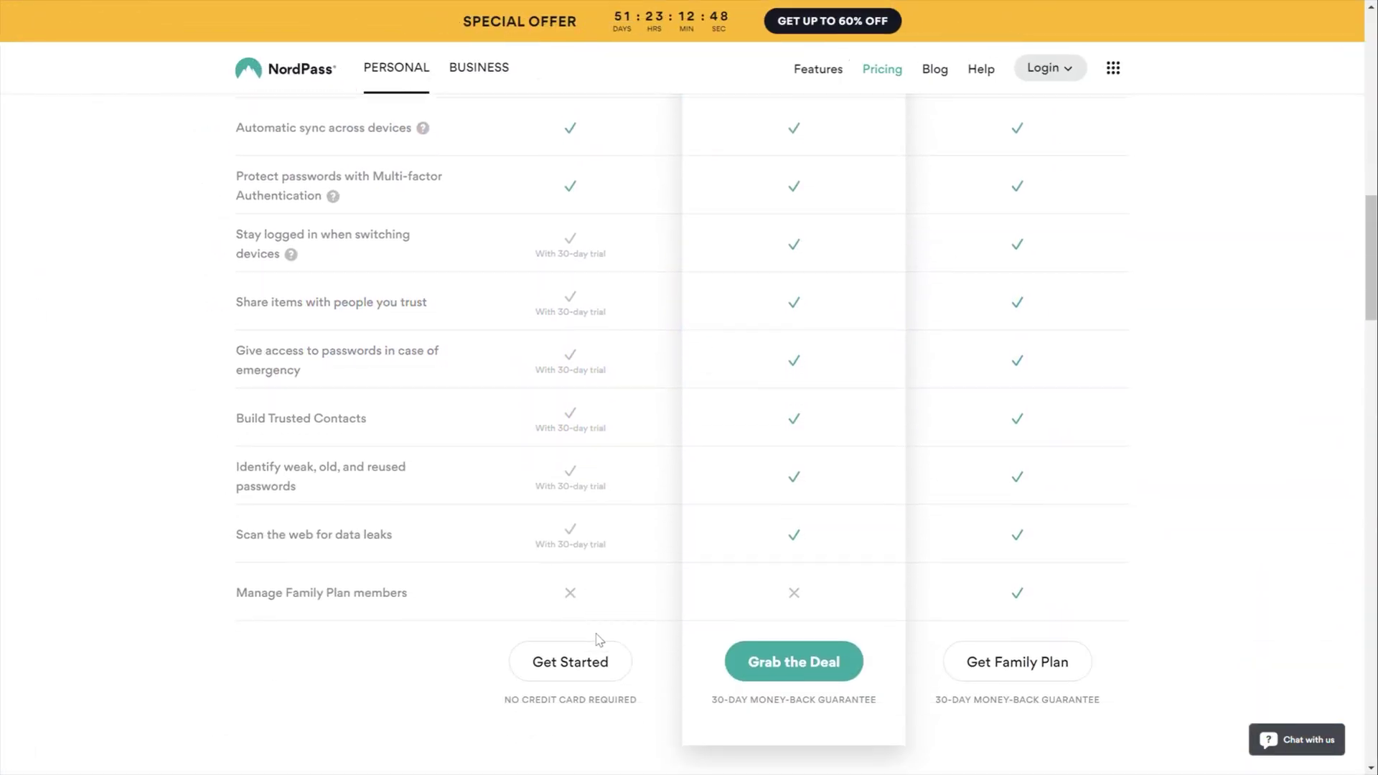
scroll(571, 633, up, 8)
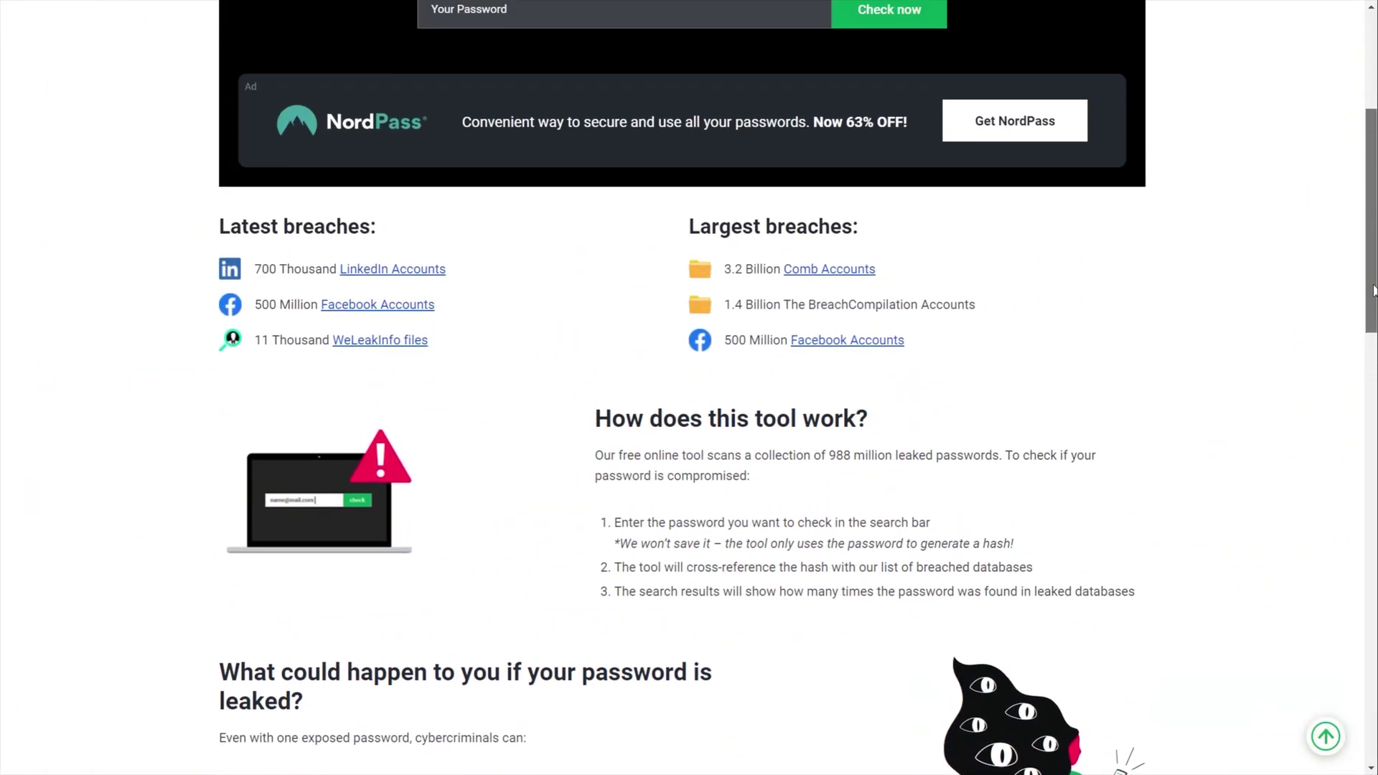
scroll(1349, 193, up, 1)
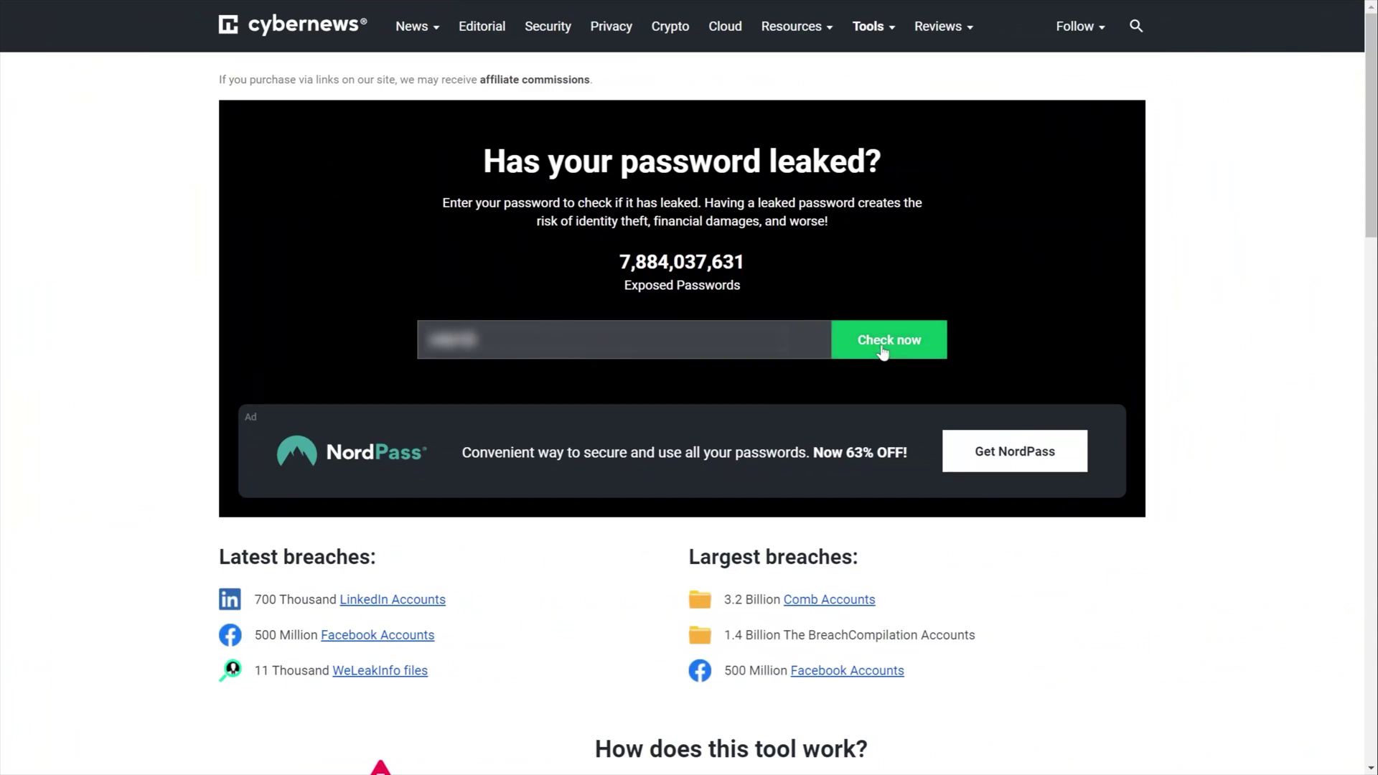
click(882, 351)
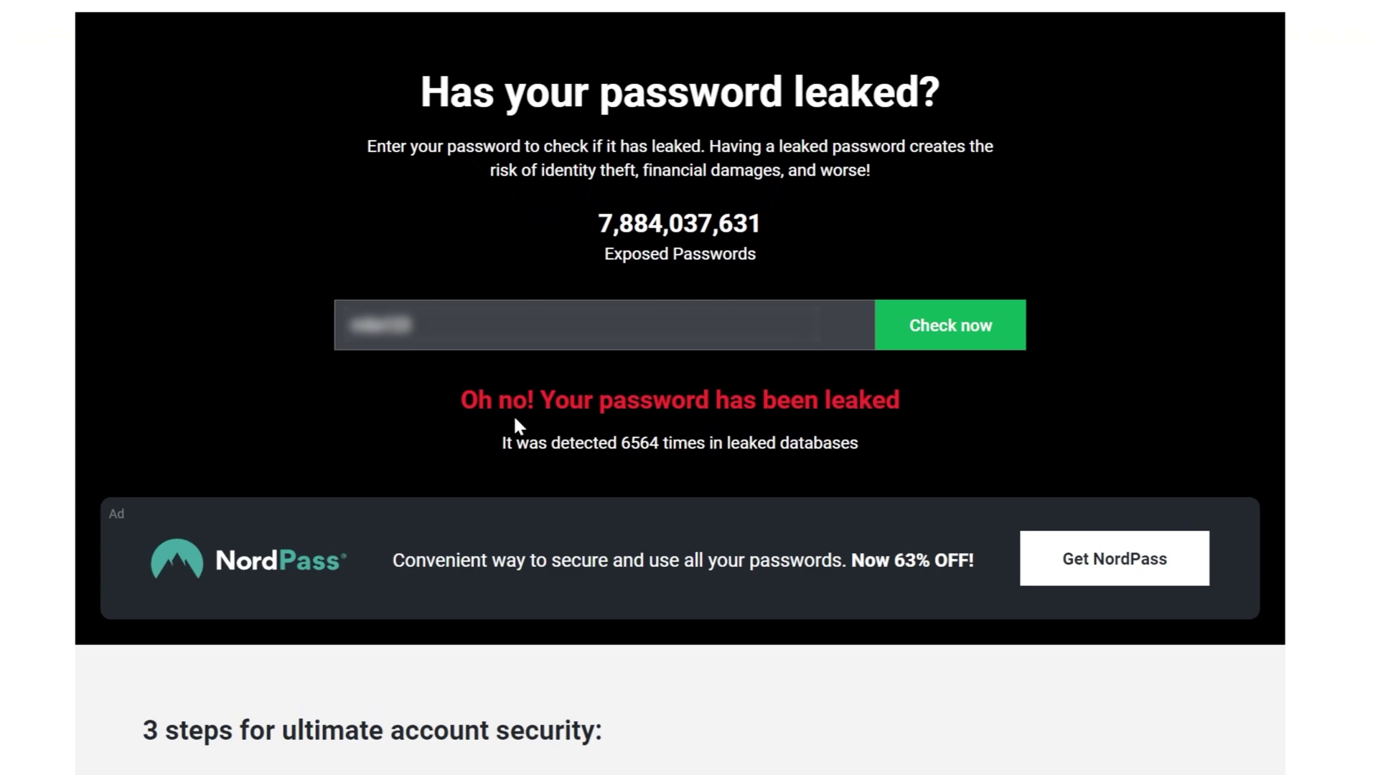
drag(874, 452, 674, 454)
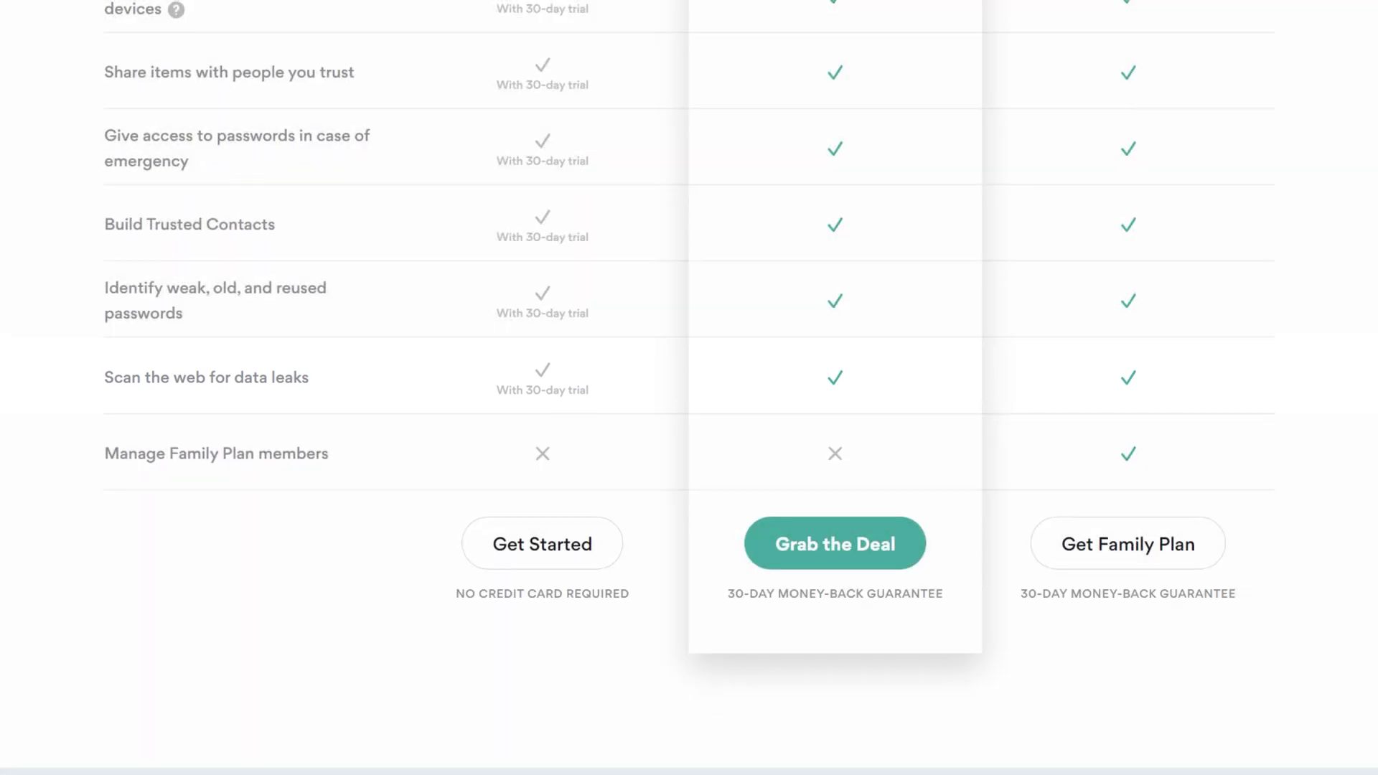
Scroll the pricing table to the sharing, emergency access and leak-scan feature rows
scroll(688, 387, up, 2)
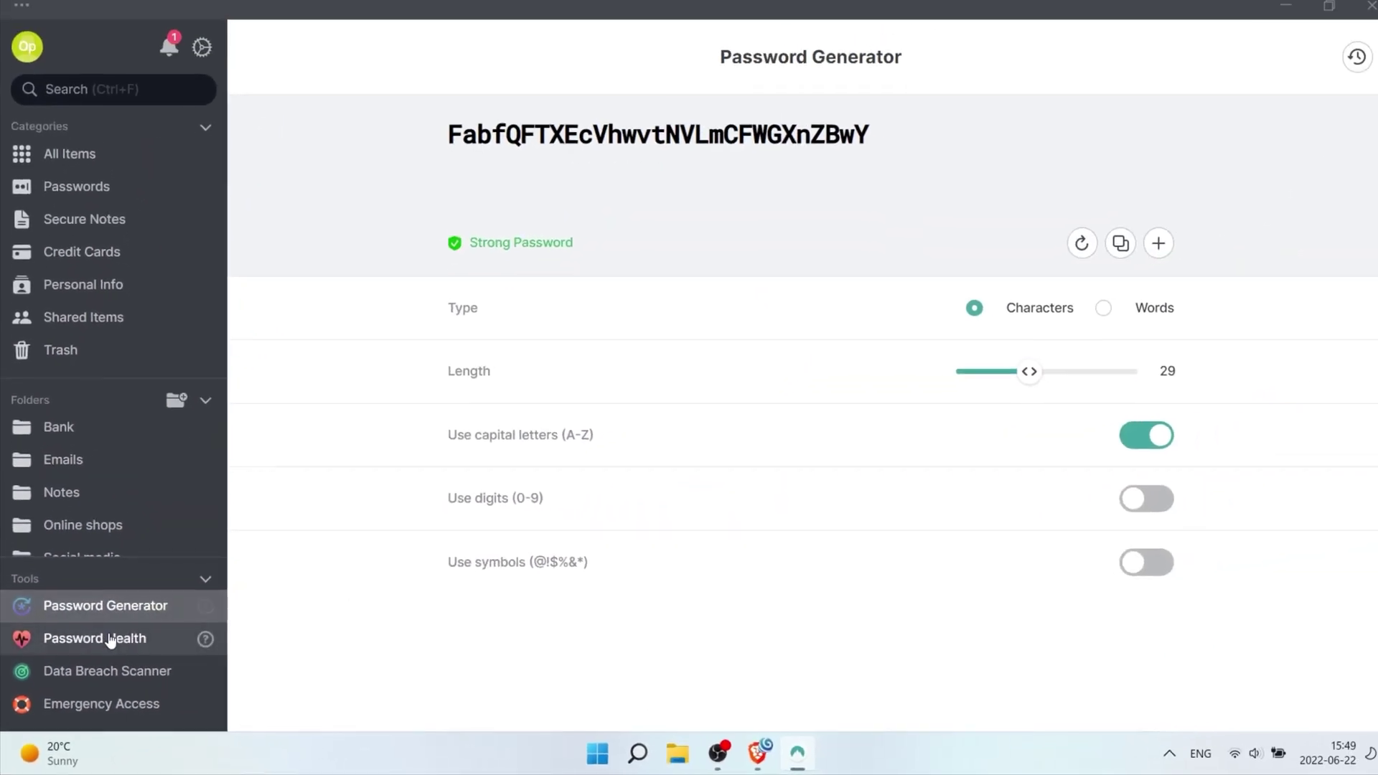
Open Password Health to see 7 weak, 2 reused and 13 old passwords
click(110, 640)
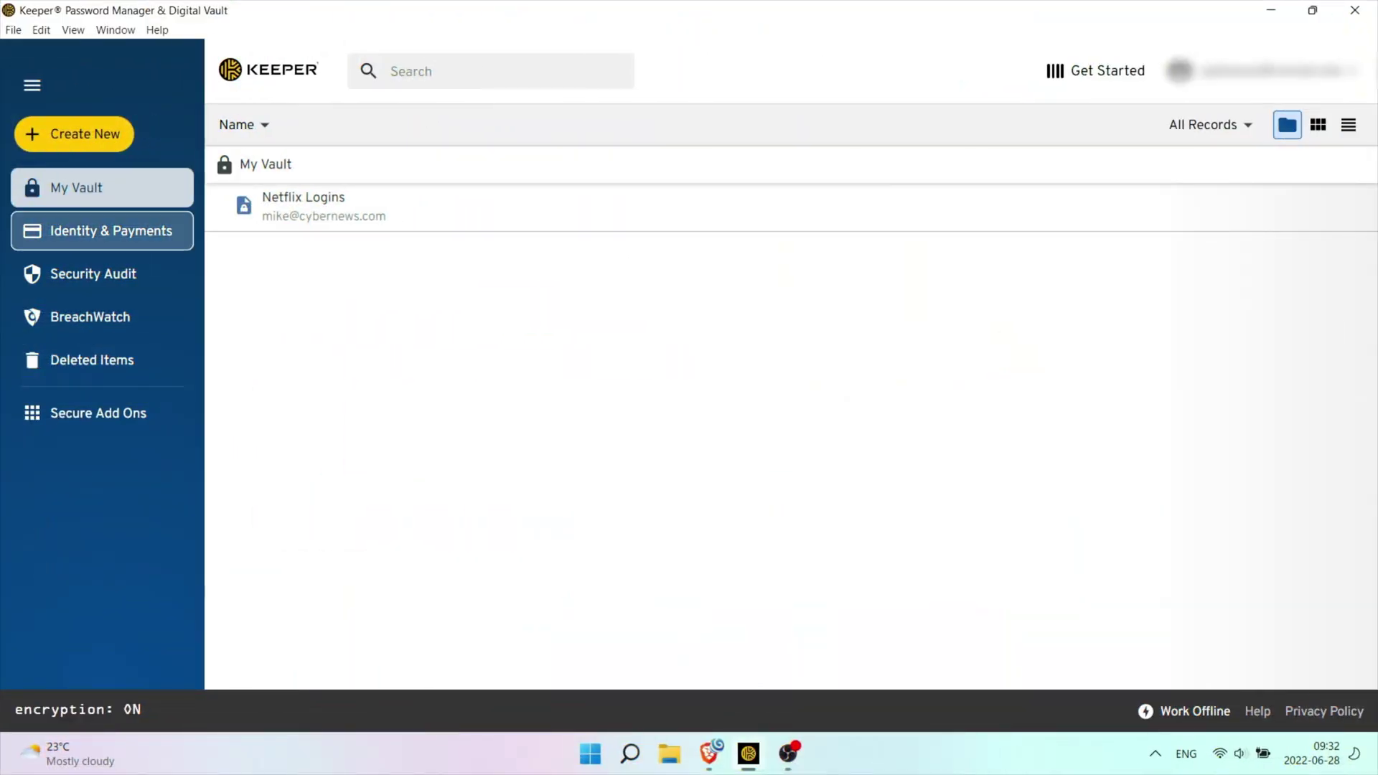
Browse Identity & Payments, Security Audit, BreachWatch and Trash, then start a new record
click(102, 231)
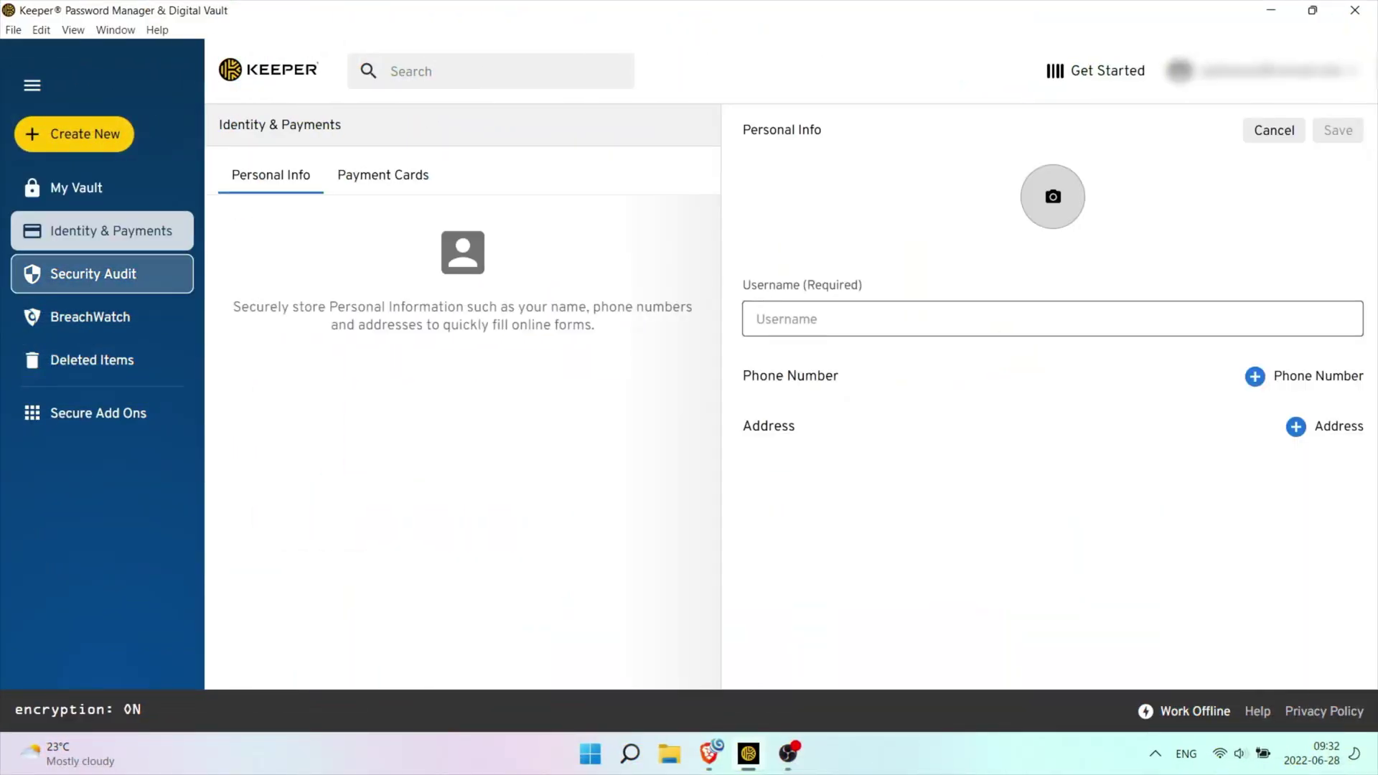
click(102, 273)
click(102, 316)
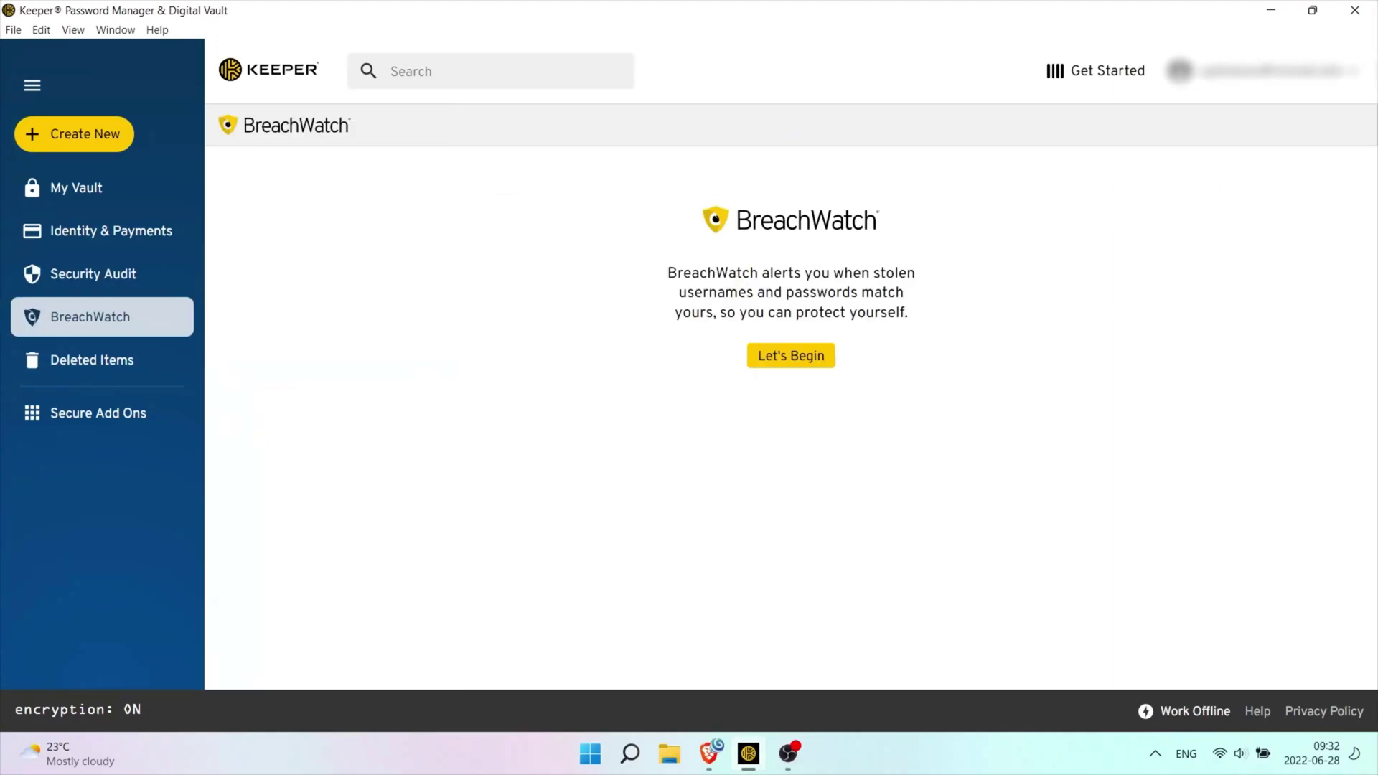
click(91, 360)
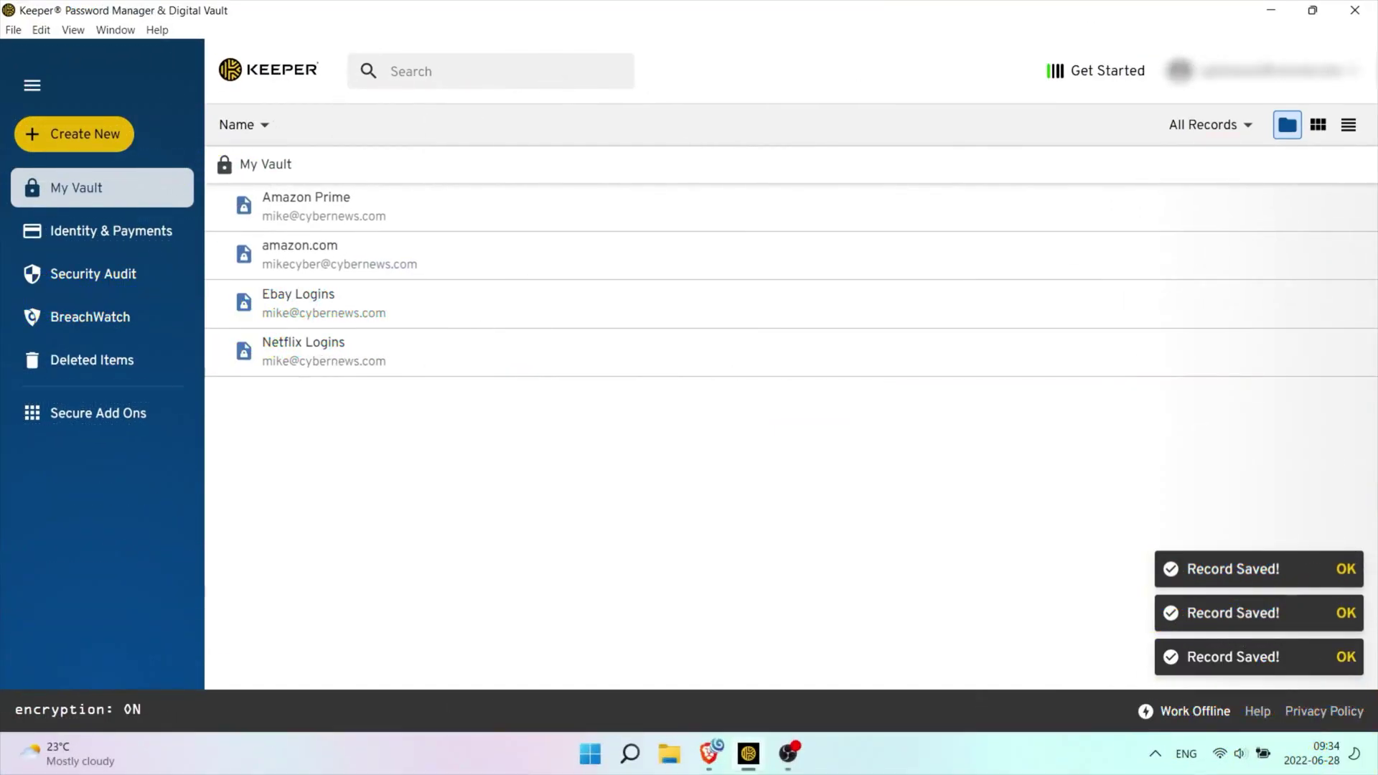
click(74, 134)
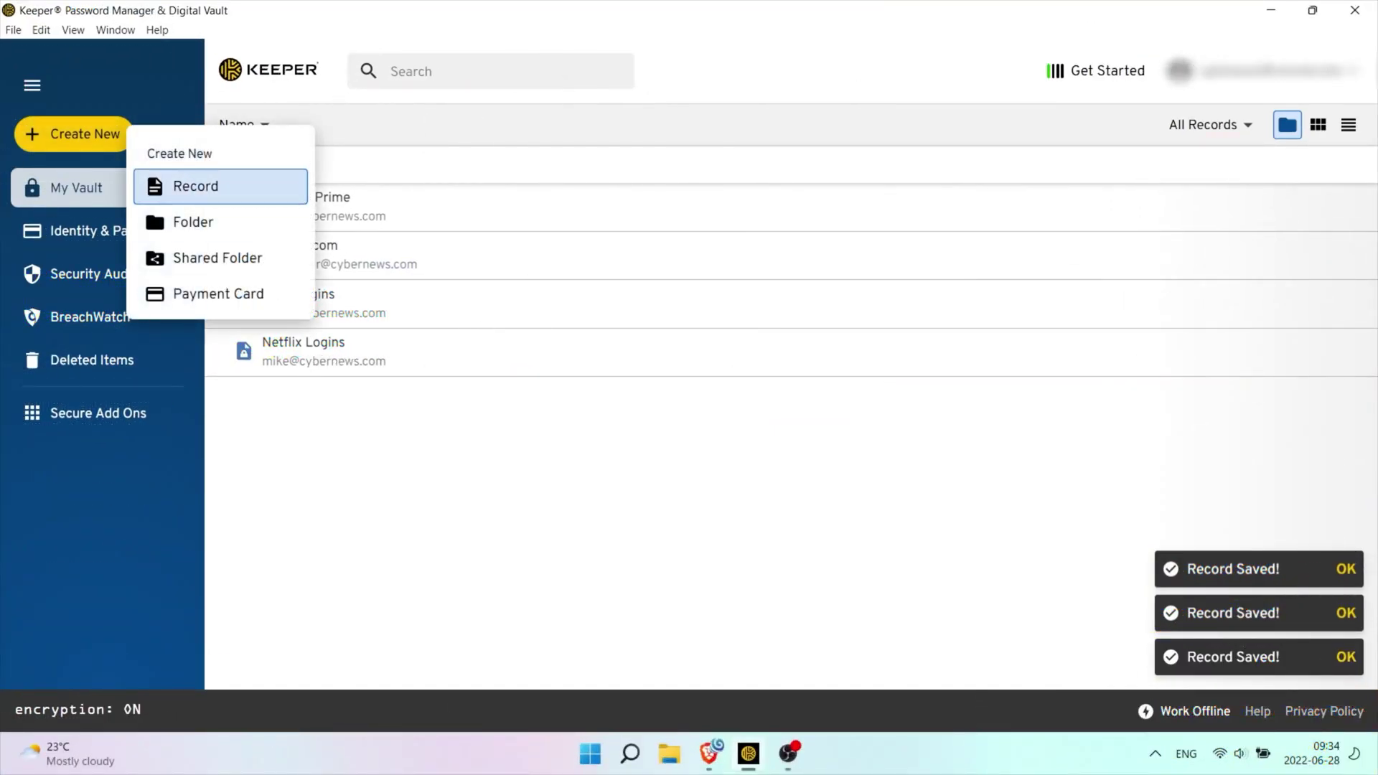
key(Return)
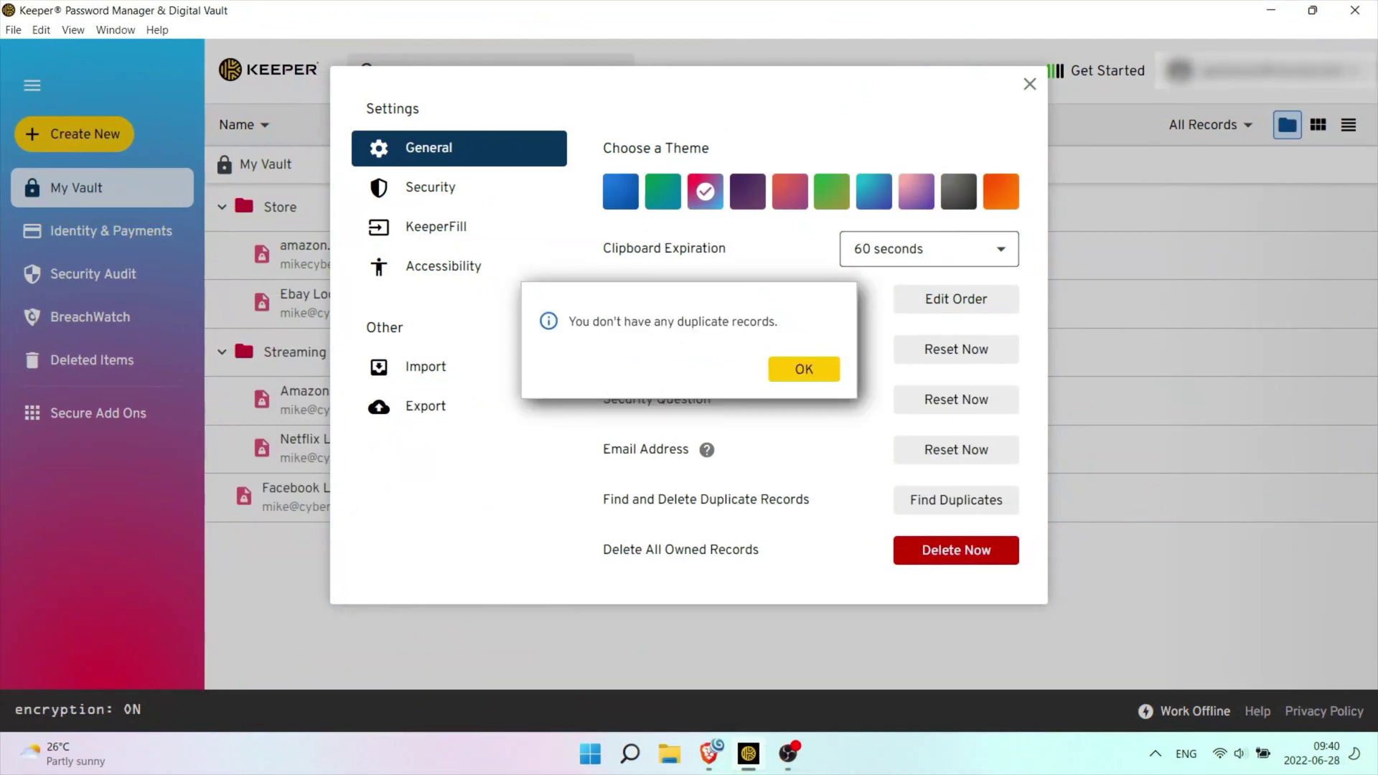
Dismiss the no-duplicates message and review the Security settings: 60-minute logout, two-factor on, self-destruct off
key(Return)
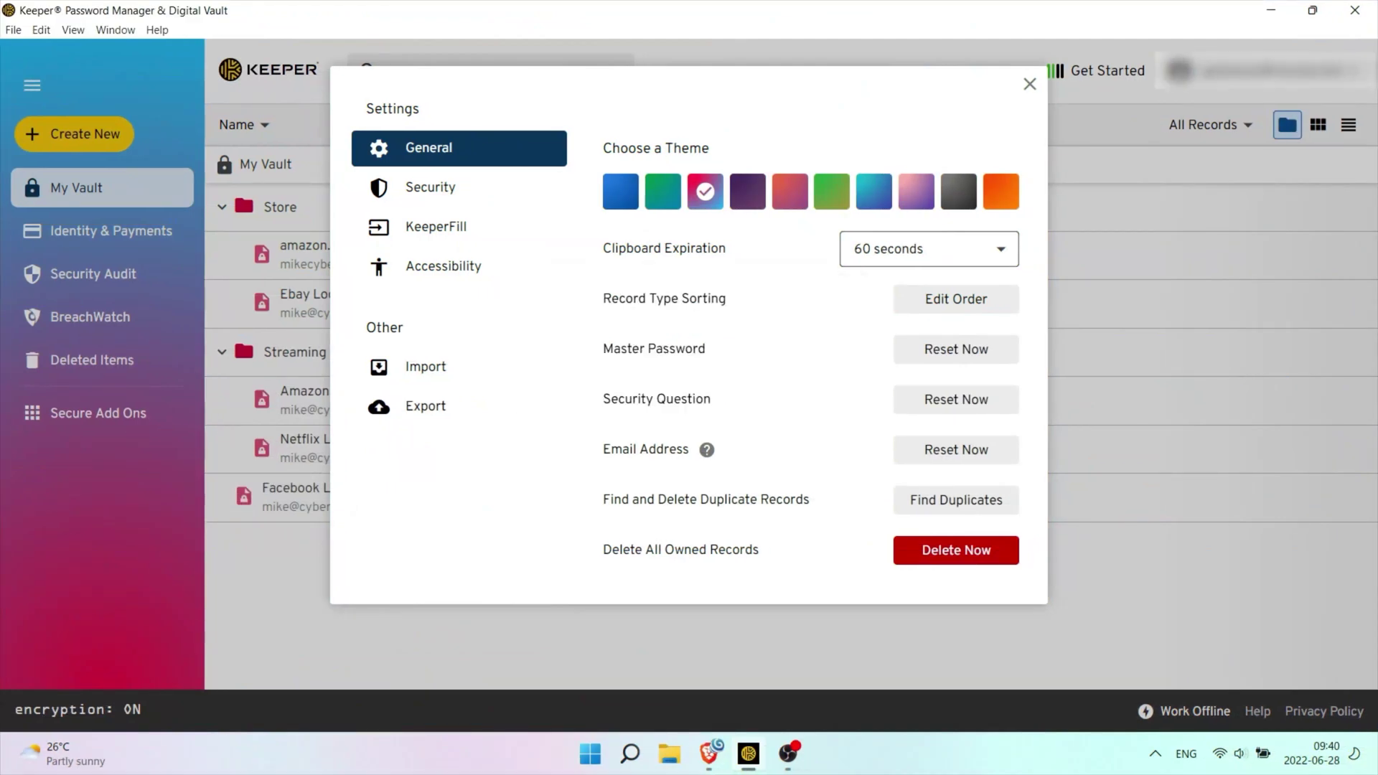
click(460, 187)
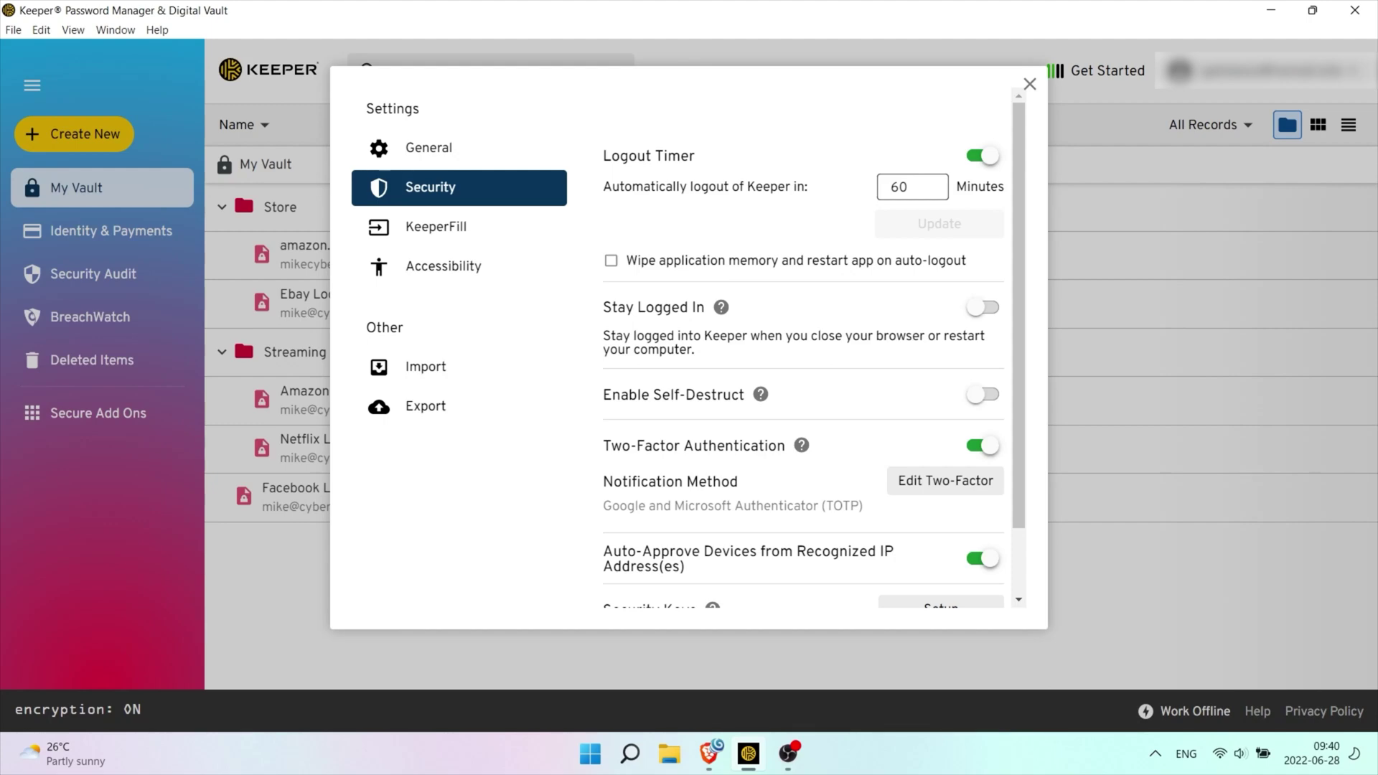
scroll(803, 359, down, 1)
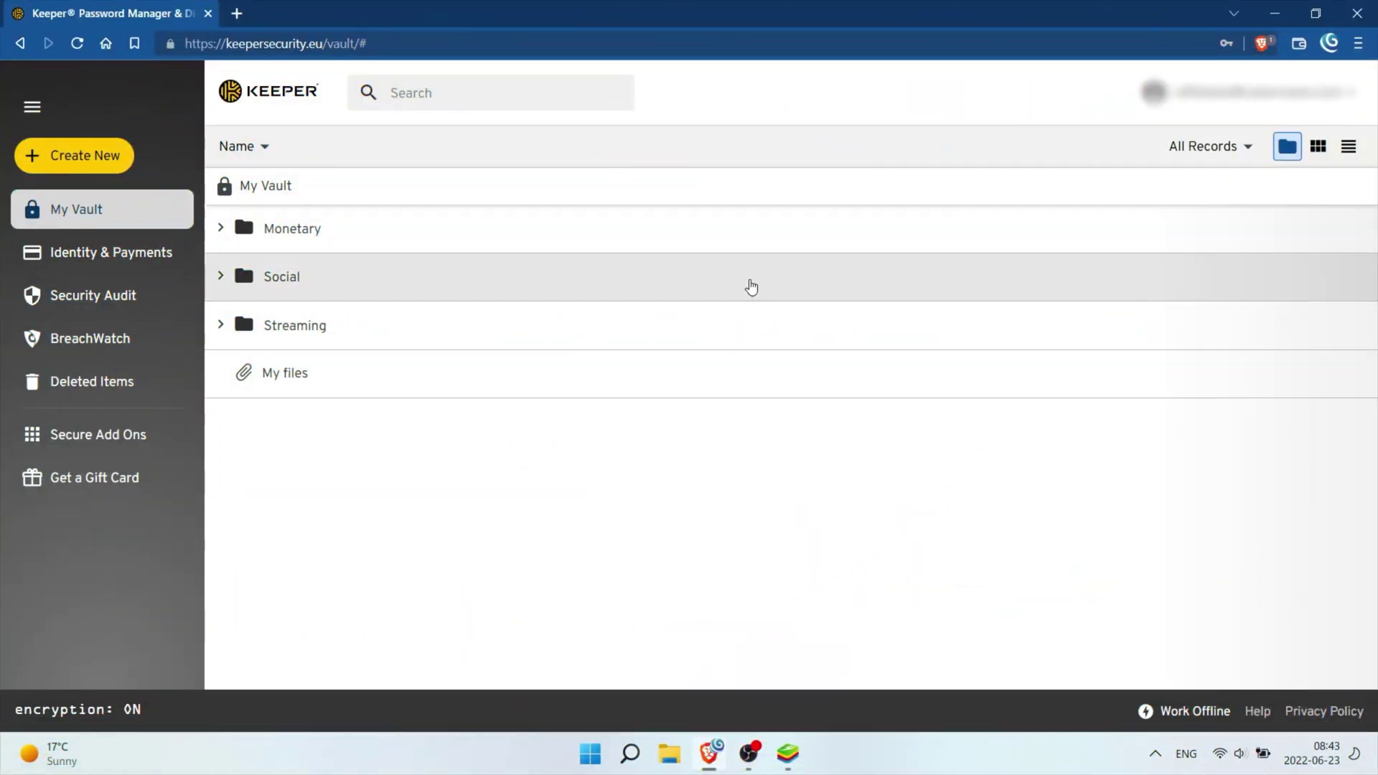
Open the account dropdown showing Account, Settings and Logout in the web vault
click(1251, 113)
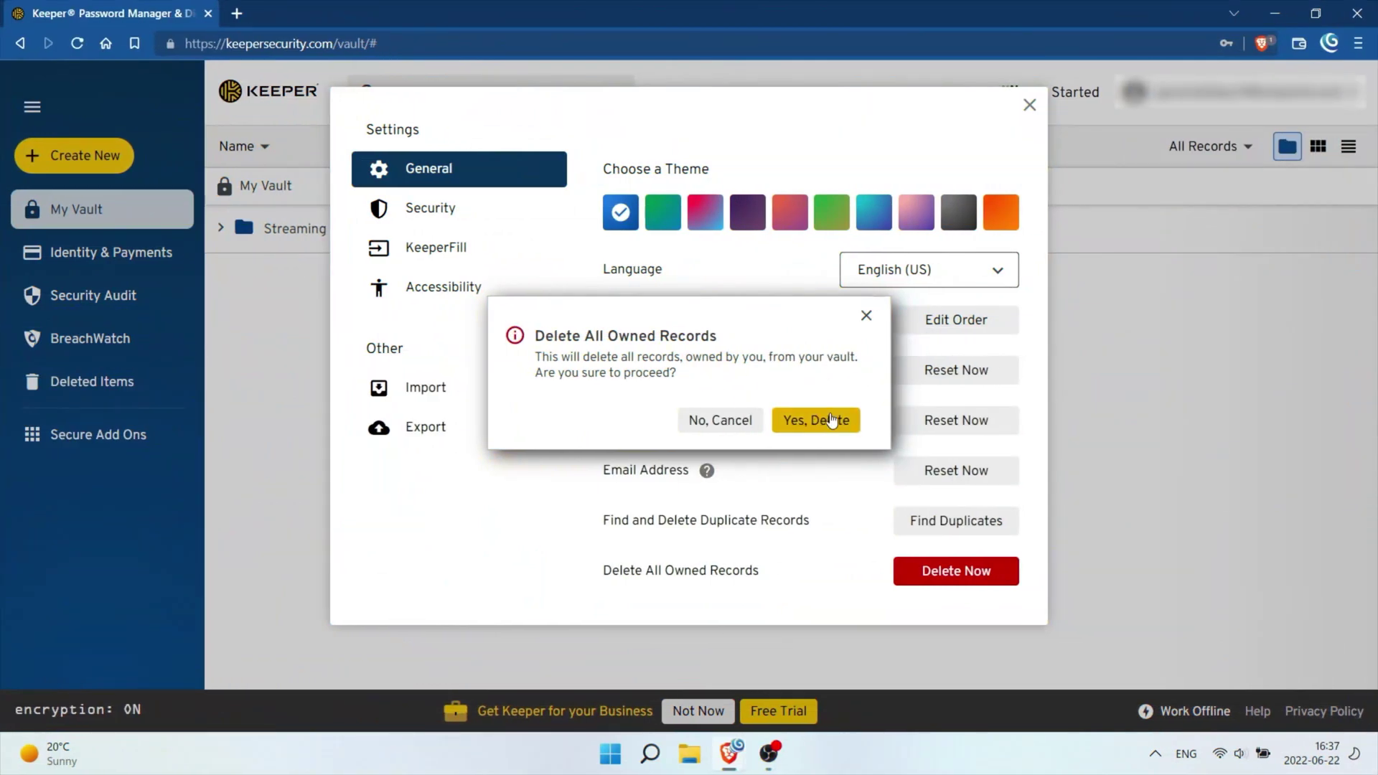
Confirm and finalize deleting every record owned by the user, emptying the vault
click(842, 424)
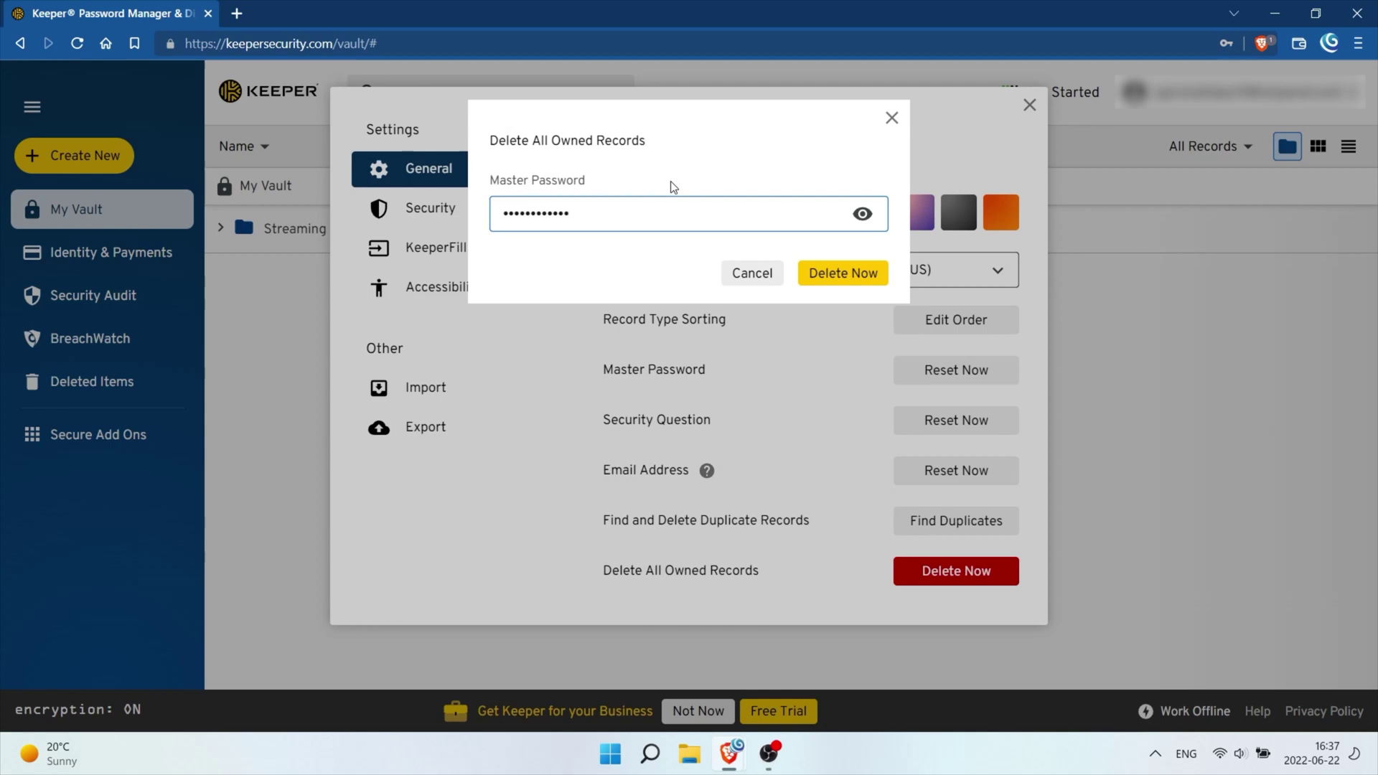
click(843, 273)
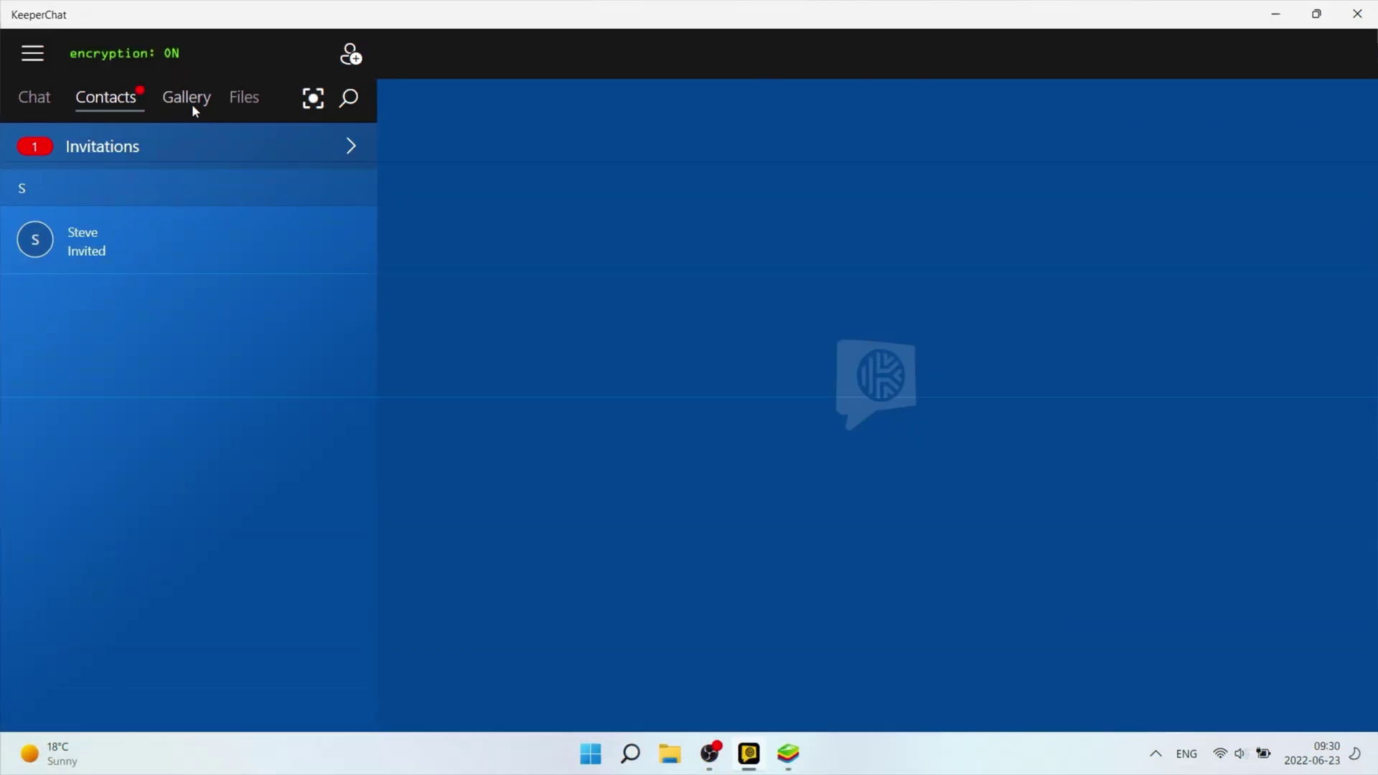
Browse KeeperChat's Gallery, Files and Chat views, then choose Passwords from the app menu
click(192, 104)
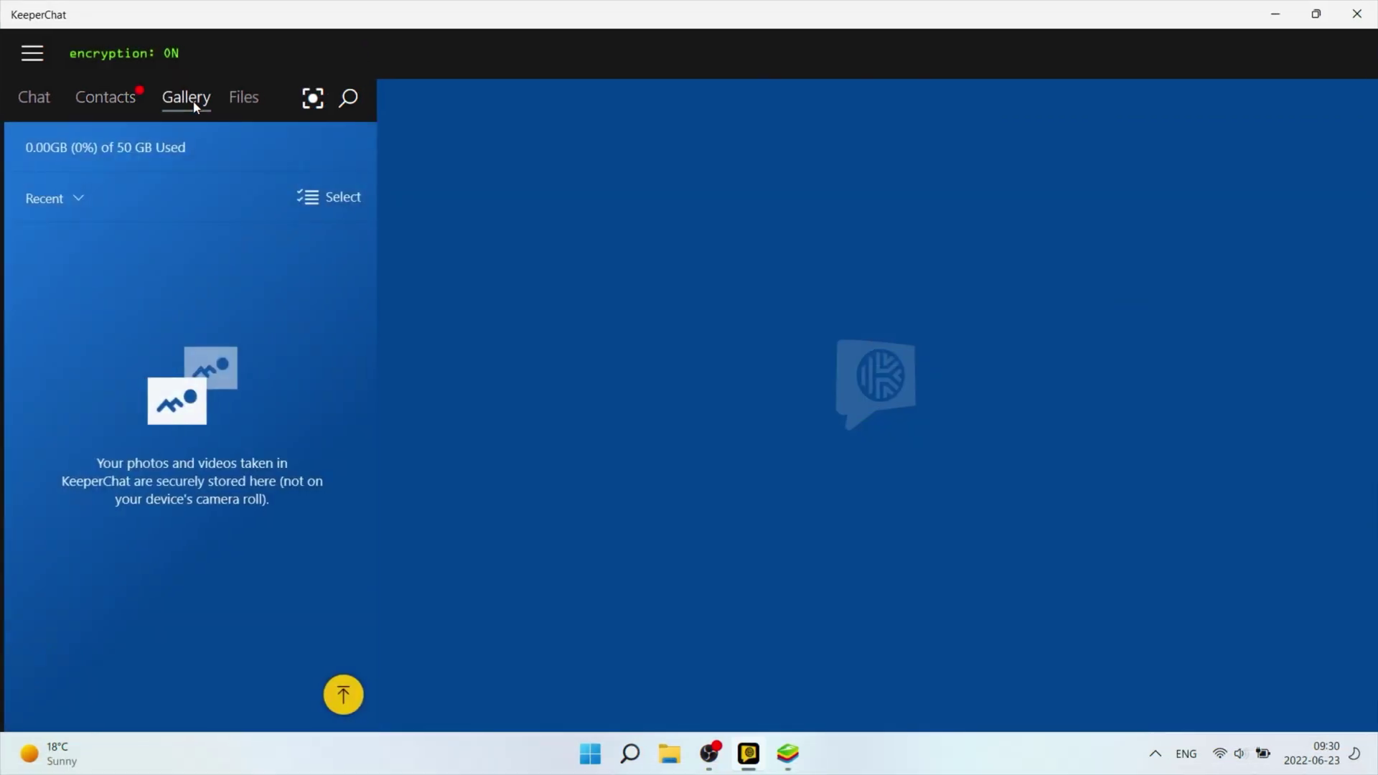
click(239, 104)
click(33, 99)
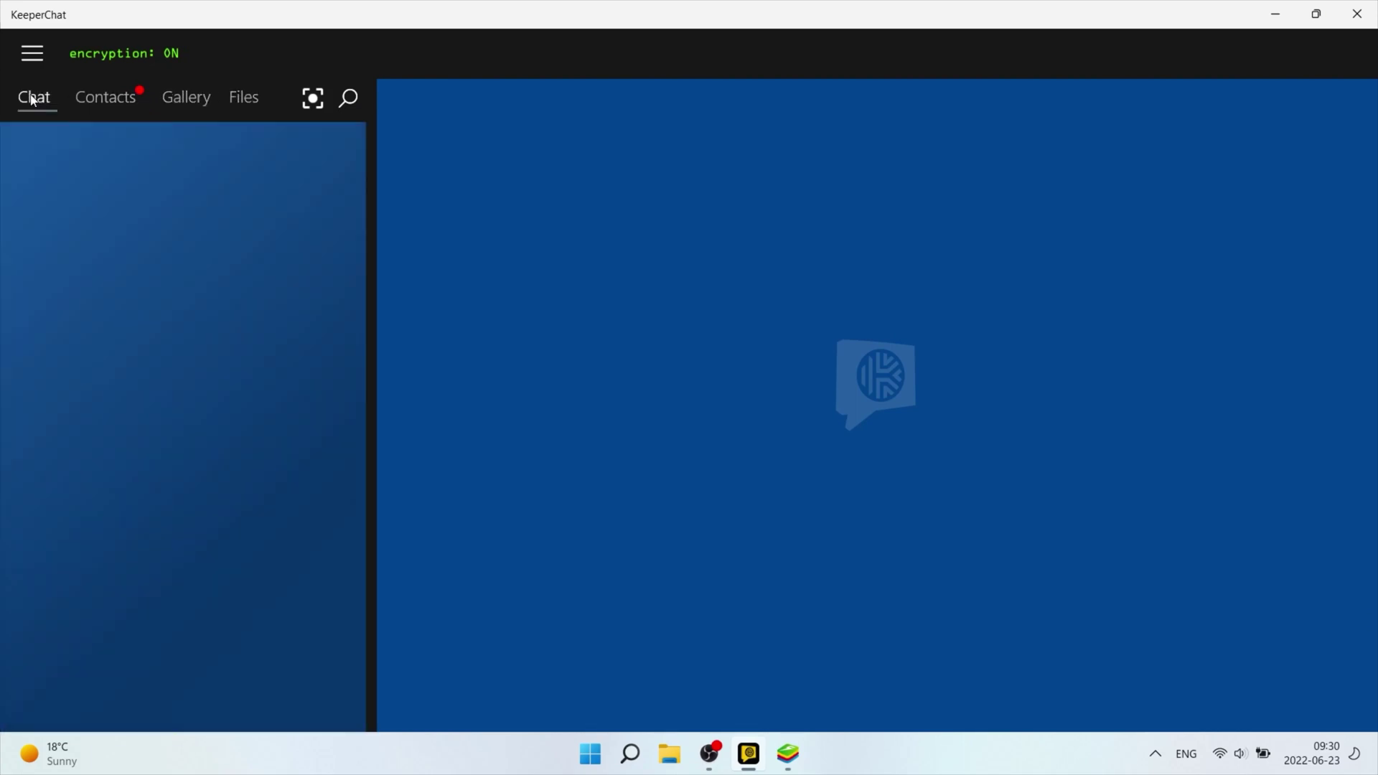
click(32, 56)
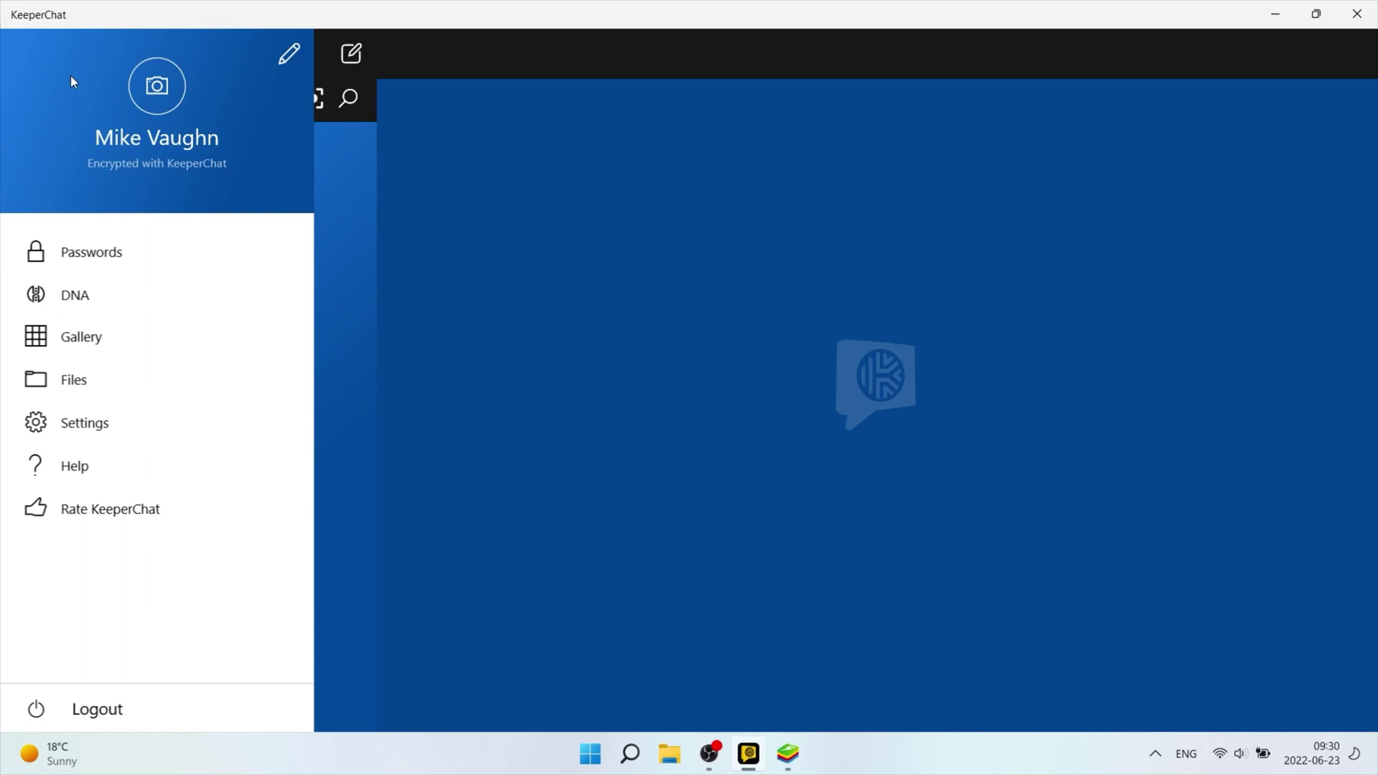
click(93, 251)
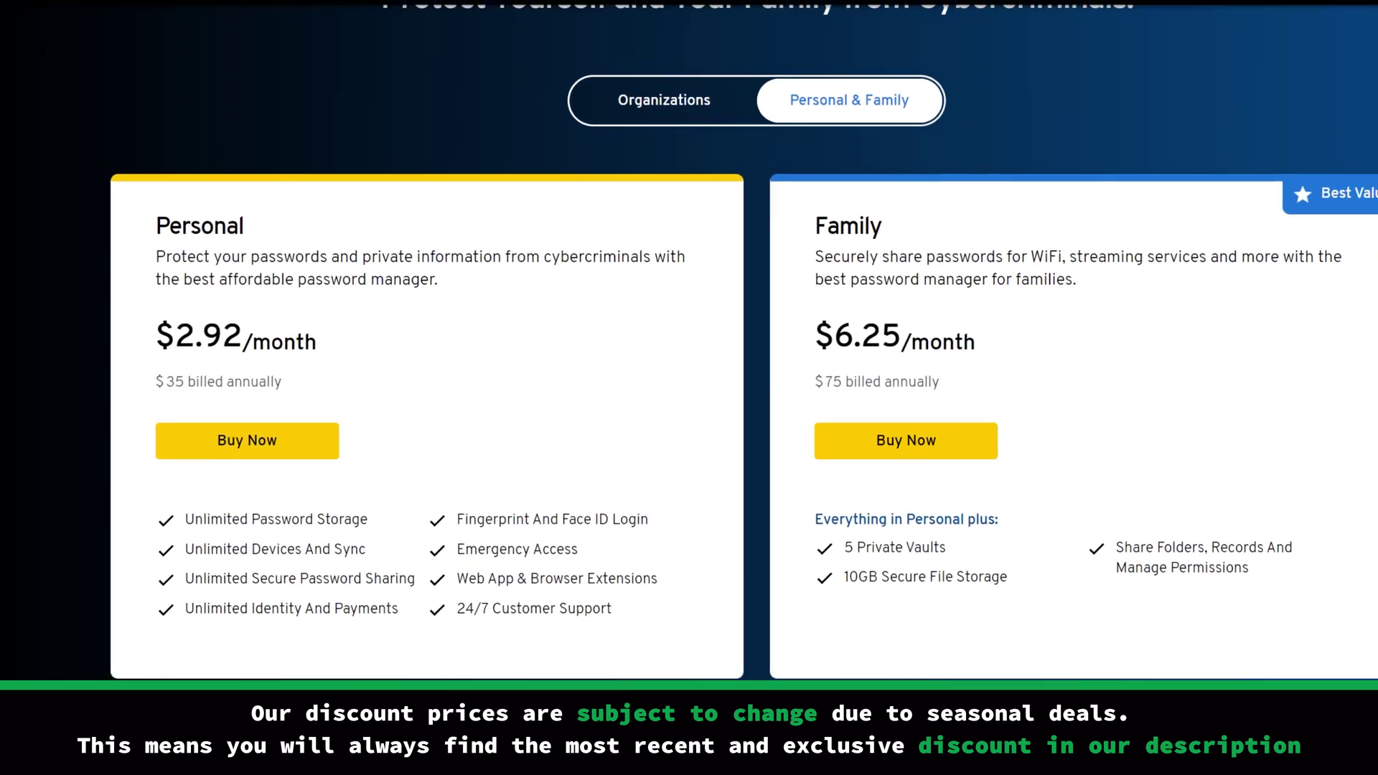
Scroll to the Personal ($2.92/month) and Family ($6.25/month) plans and add-ons
scroll(689, 387, down, 2)
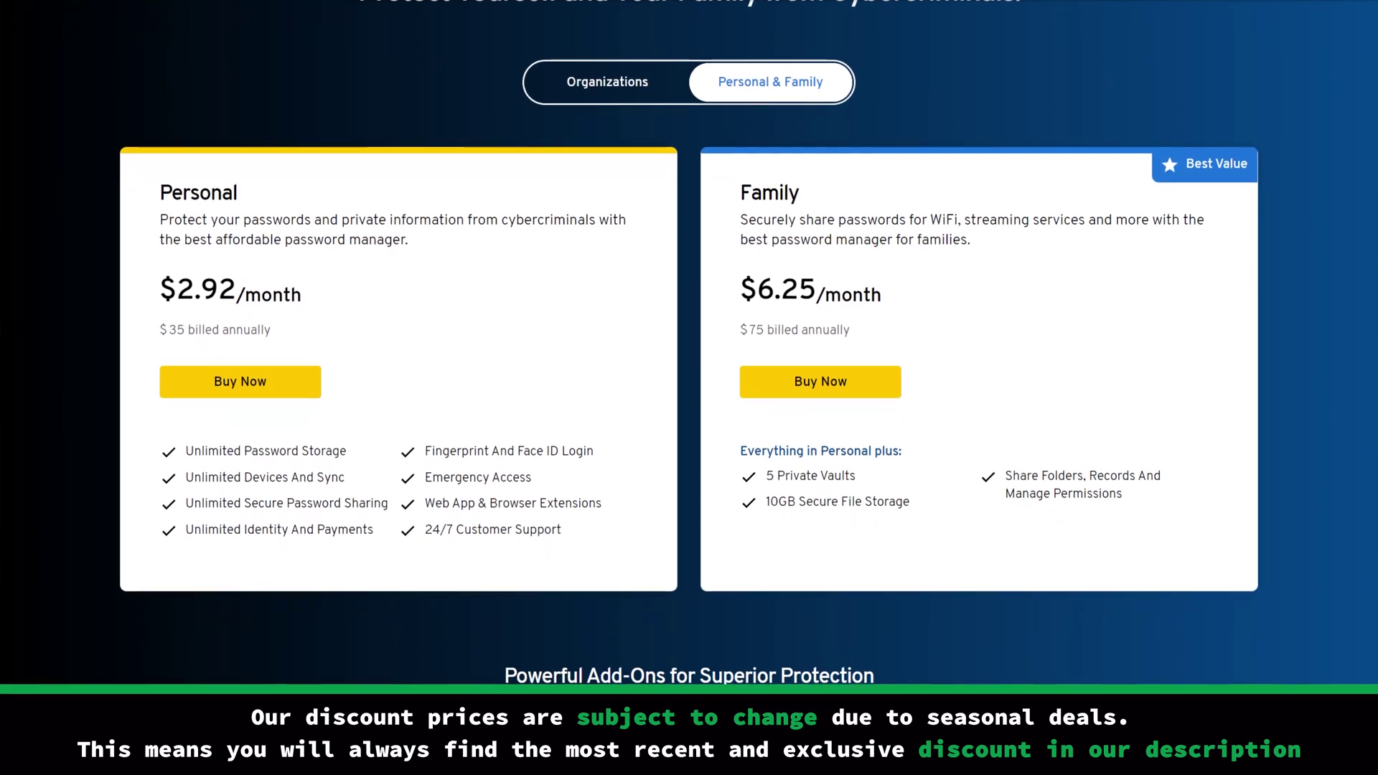